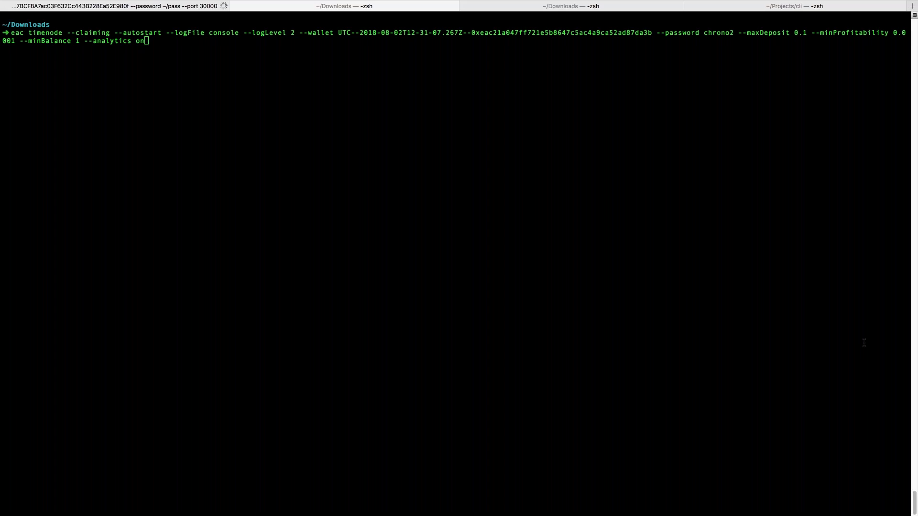
Step: Bring up the Downloads session and highlight the reported Node version v8.11.3
left_click(297, 86)
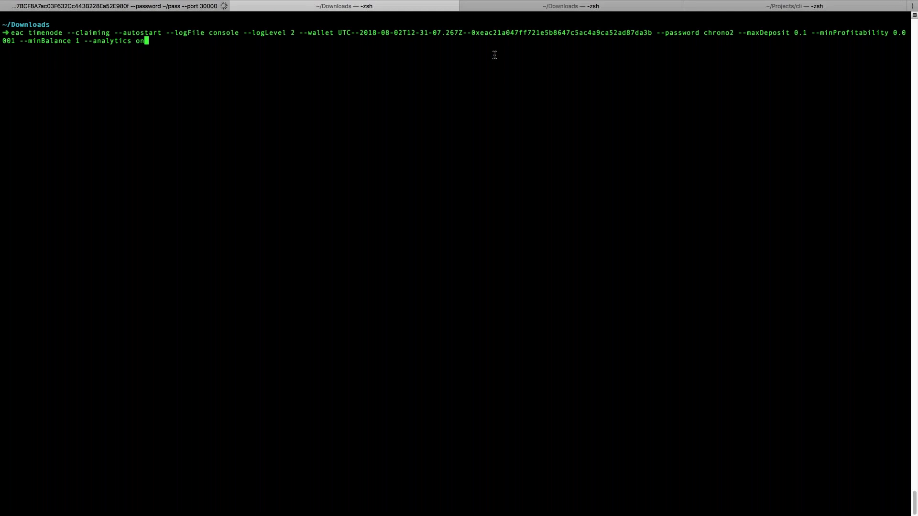
left_click(501, 8)
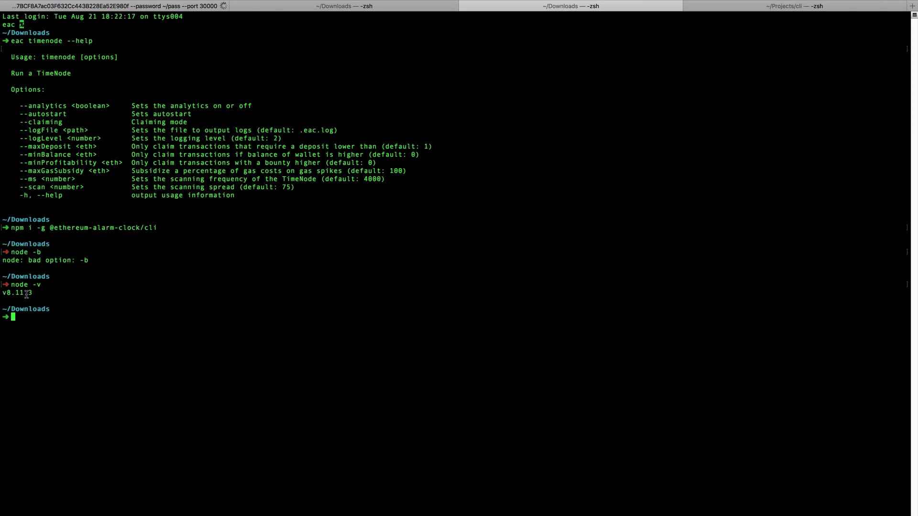
left_click_drag(32, 294, 1, 292)
left_click(68, 299)
Step: Check the Node version with node -v, then print nvm's usage help
type("node -v")
key("BackSpace")
key("BackSpace")
key("BackSpace")
key("BackSpace")
key("BackSpace")
key("BackSpace")
type("ode -v")
key("Return")
type("nvm")
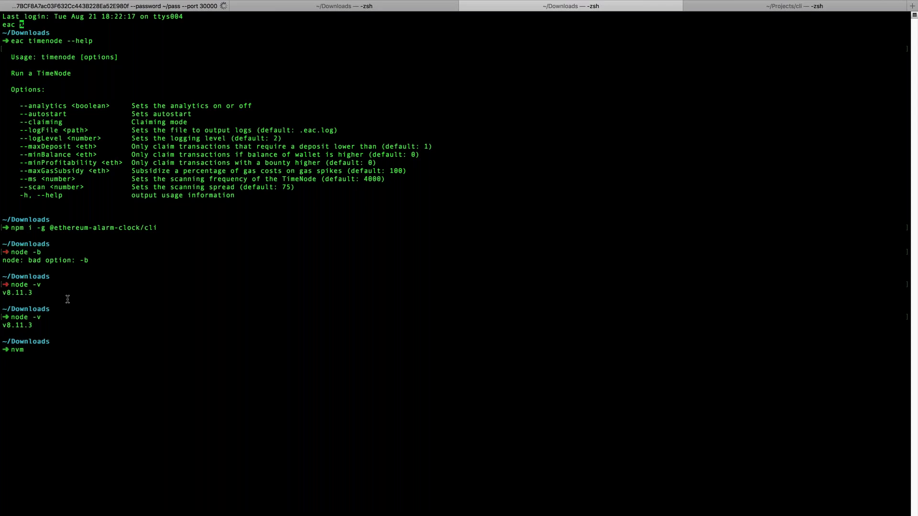
key("Return")
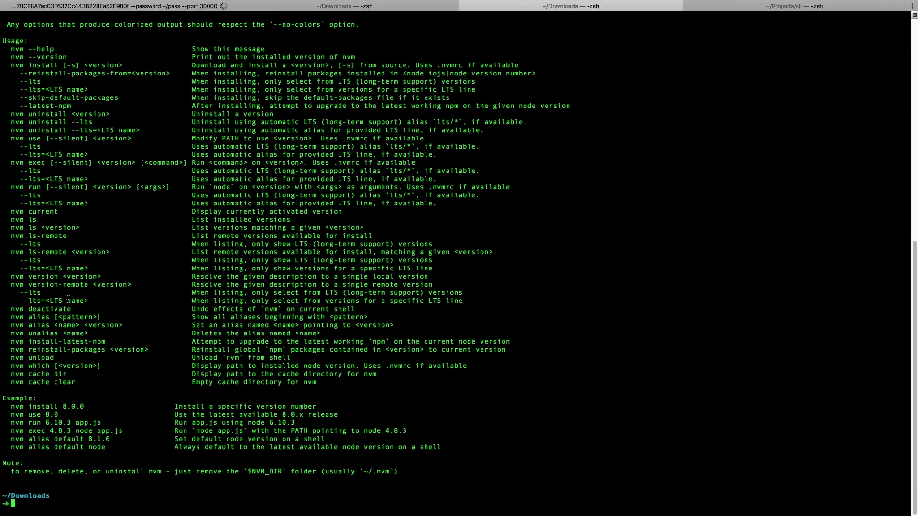
Step: Read through the nvm help output, then clear the screen
scroll(89, 298, "up", 3)
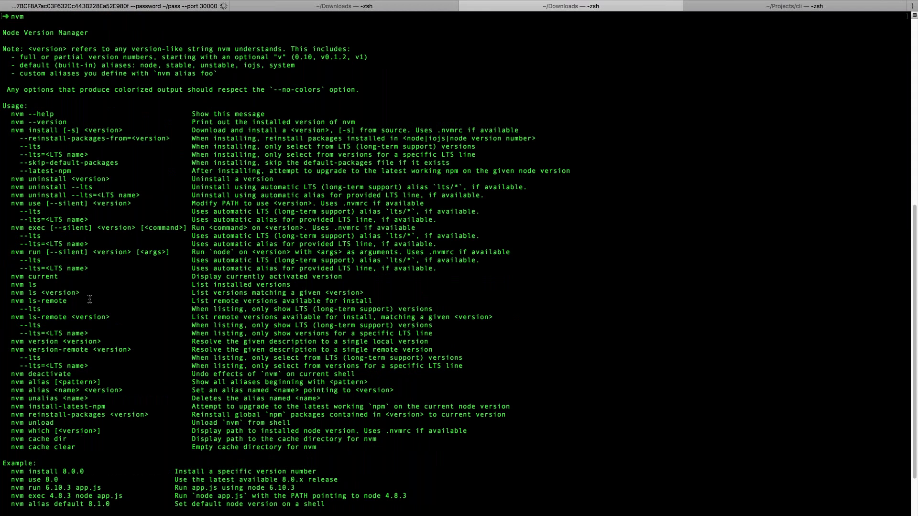
scroll(90, 299, "up", 2)
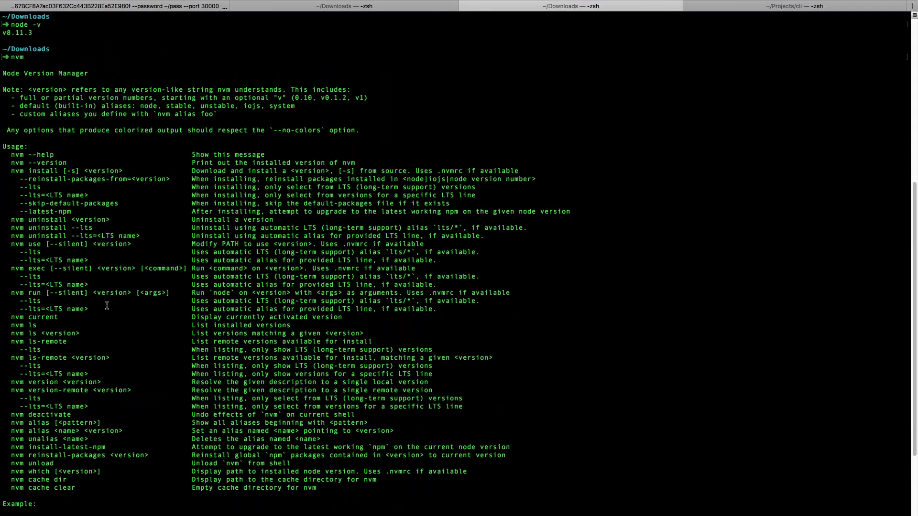
scroll(107, 306, "down", 1)
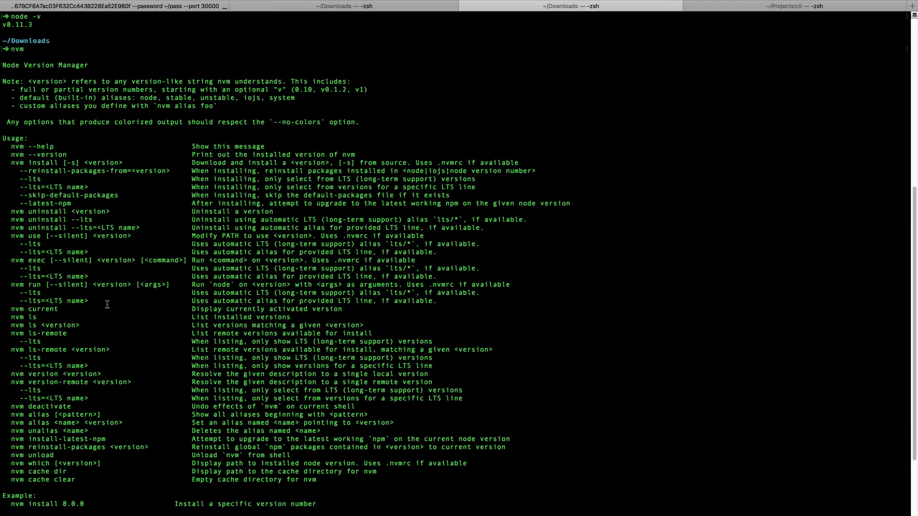
scroll(107, 304, "down", 5)
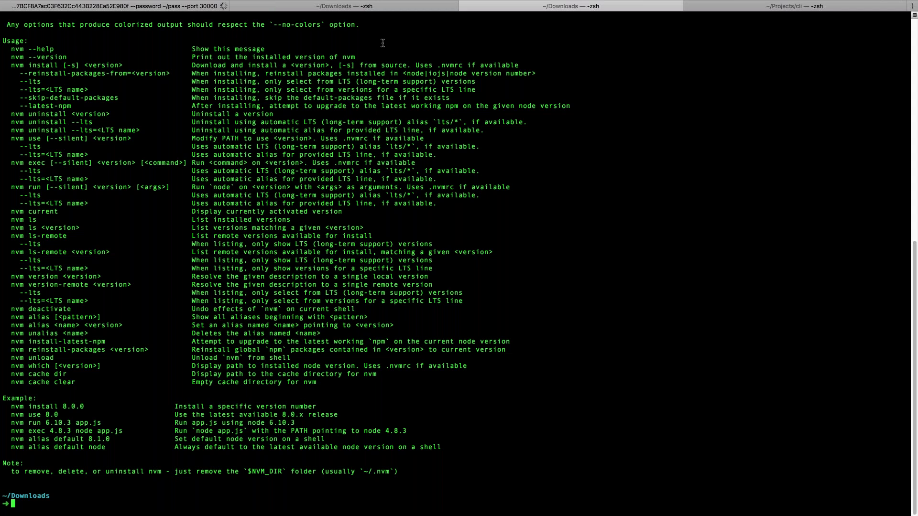
type("clear")
key("Return")
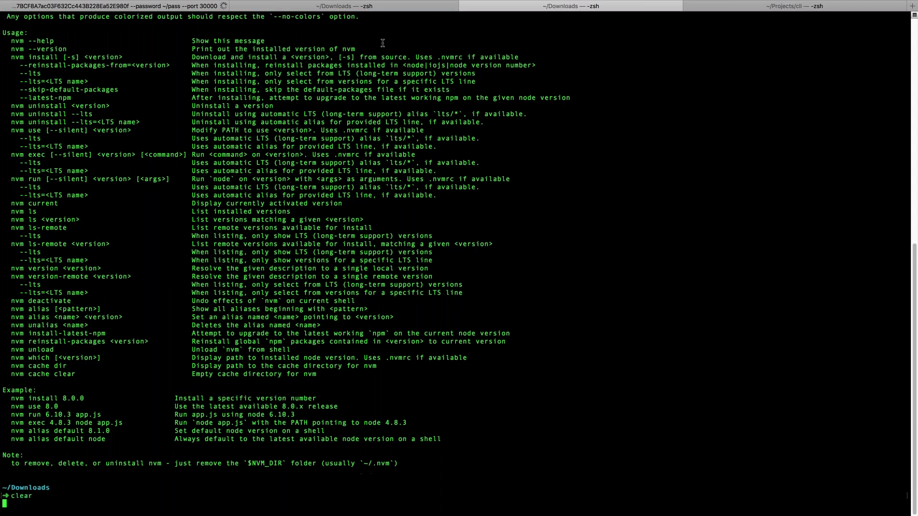
key("Up")
key("Up")
key("Down")
key("Up")
key("Up")
key("BackSpace")
key("BackSpace")
key("BackSpace")
key("BackSpace")
key("BackSpace")
key("BackSpace")
key("BackSpace")
key("BackSpace")
key("BackSpace")
type("i -g @eth")
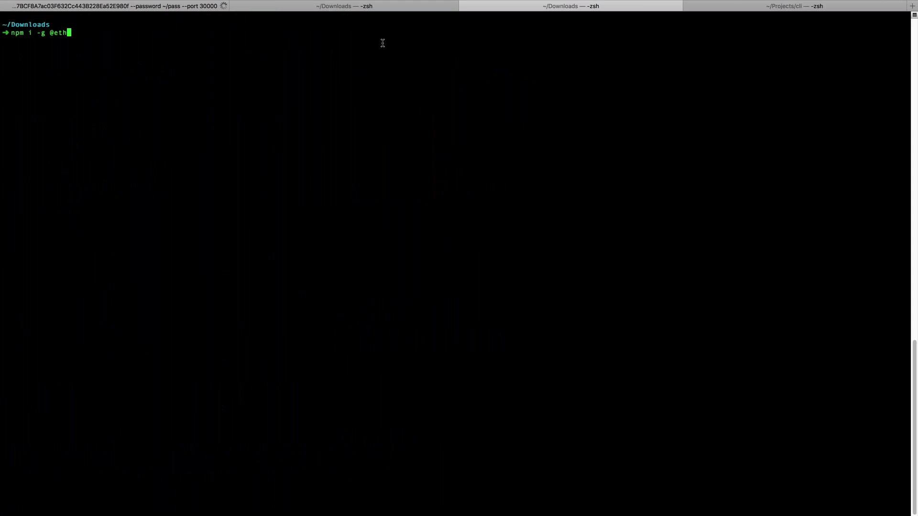
type("ereum-alarm-clock/cli")
Step: Glance at the long timenode command prepared in the second session
left_click(327, 6)
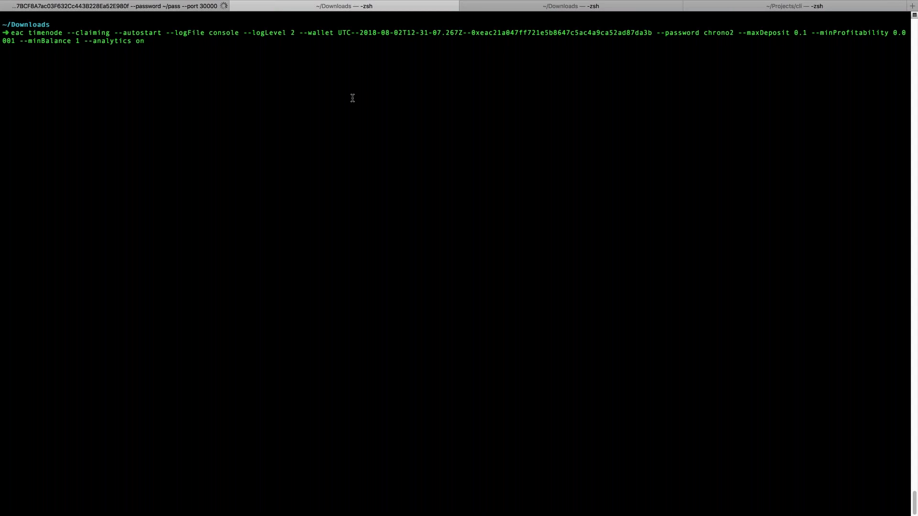
triple_click(42, 35)
left_click(36, 34)
Step: Back in the third session, discard the npm install command and run eac timenode --help
left_click(272, 45)
left_click(502, 10)
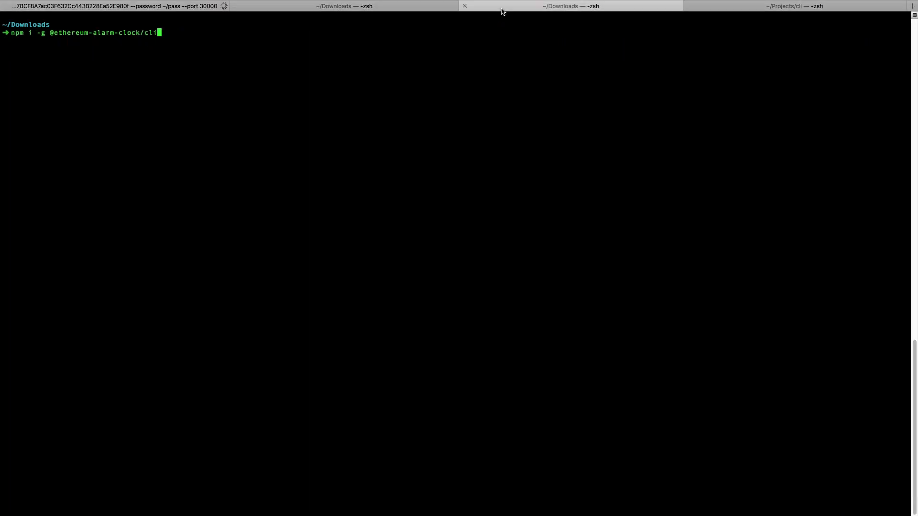
key("Left")
key("Left")
key("Left")
key("Left")
key("Left")
key("Left")
key("Left")
key("Left")
key("Left")
key("Left")
key("Left")
key("Left")
key("Left")
key("Left")
key("Left")
key("Left")
key("Left")
key("Left")
key("Left")
key("Left")
key("Right")
key("Right")
key("Right")
key("Right")
key("Right")
key("Right")
key("Right")
key("Right")
key("Right")
key("Right")
key("Right")
key("Right")
key("Right")
key("Right")
key("Right")
key("Right")
key("Right")
key("Right")
key("Right")
key("Right")
key("BackSpace")
key("BackSpace")
key("BackSpace")
key("BackSpace")
key("BackSpace")
key("BackSpace")
key("BackSpace")
key("BackSpace")
key("BackSpace")
key("BackSpace")
key("BackSpace")
key("BackSpace")
key("BackSpace")
key("BackSpace")
key("BackSpace")
key("BackSpace")
key("BackSpace")
key("BackSpace")
key("BackSpace")
key("BackSpace")
key("BackSpace")
key("BackSpace")
key("BackSpace")
key("BackSpace")
key("BackSpace")
key("BackSpace")
key("BackSpace")
key("BackSpace")
key("BackSpace")
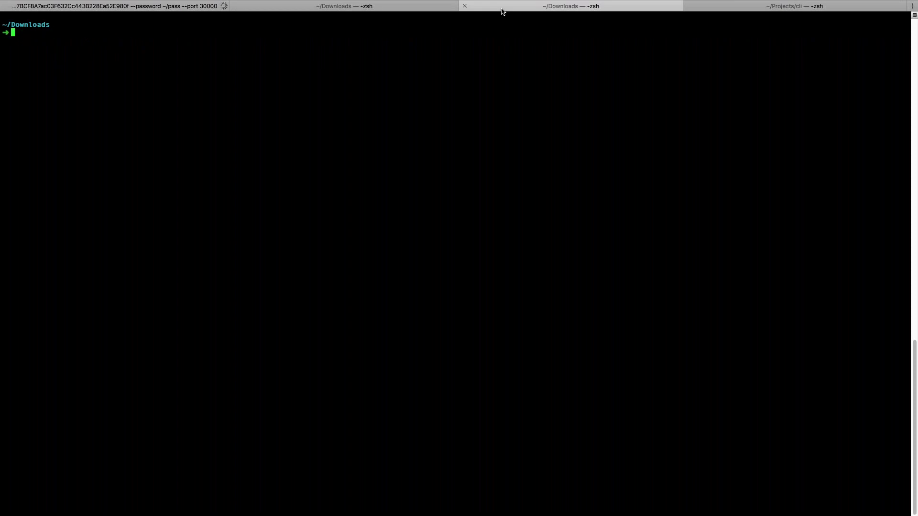
type("eac timenode --help")
key("Return")
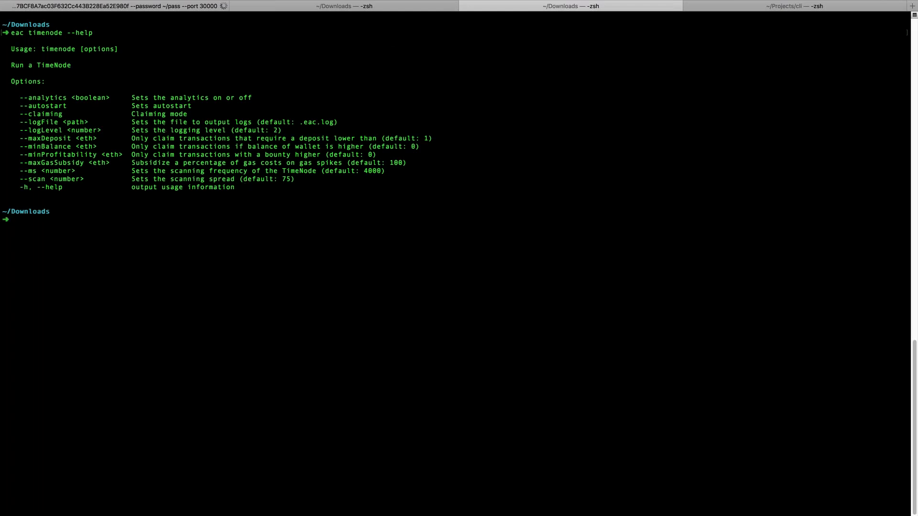
Step: Point out the --claiming, --autostart and --logFile options in the prepared timenode command
left_click(342, 8)
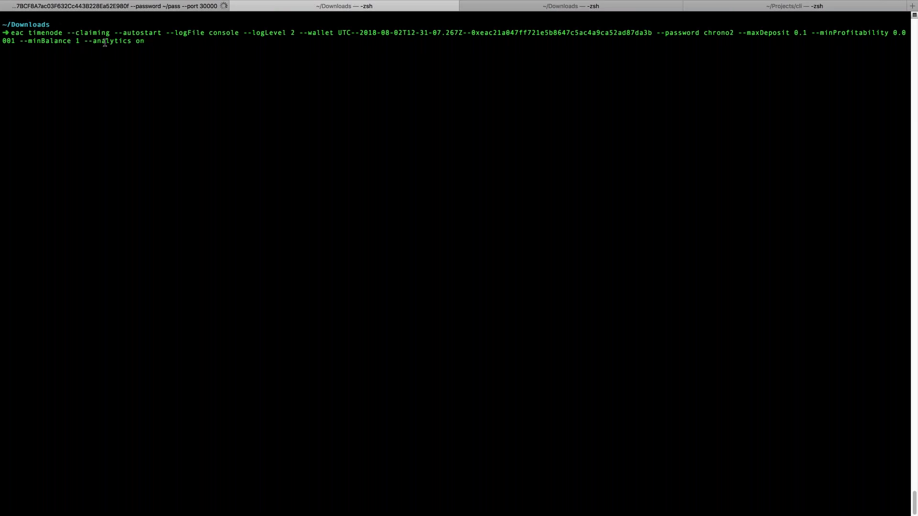
double_click(98, 36)
double_click(142, 33)
left_click_drag(166, 33, 207, 34)
left_click(226, 38)
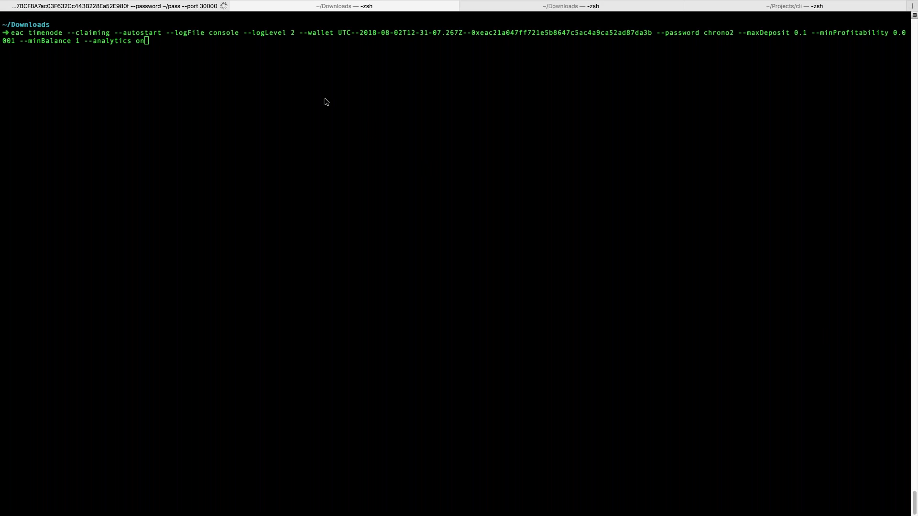
Step: Point out the --wallet keystore file, its password argument and the --minBalance option
left_click(230, 46)
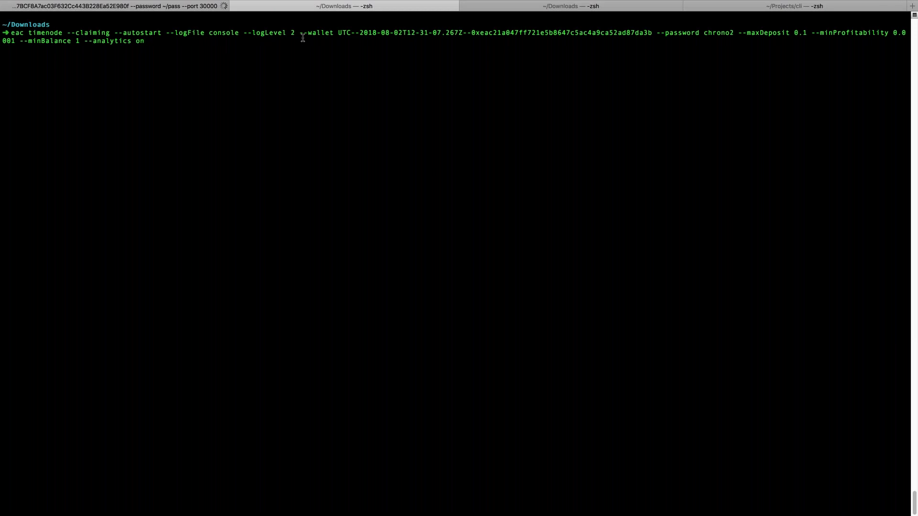
left_click_drag(295, 32, 532, 32)
left_click(671, 32)
left_click_drag(658, 33, 736, 33)
left_click(743, 33)
left_click_drag(20, 41, 71, 40)
left_click(152, 67)
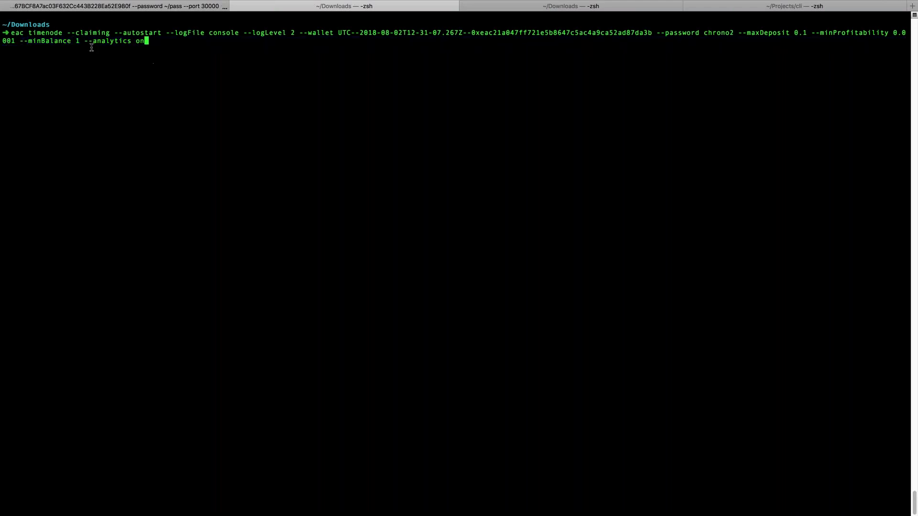
Step: Change the --minBalance value from 1 to 0.1 and launch the TimeNode
key("alt+Left")
key("alt+Left")
key("alt+Left")
key("Delete")
type("0.1")
key("ctrl+e")
key("Return")
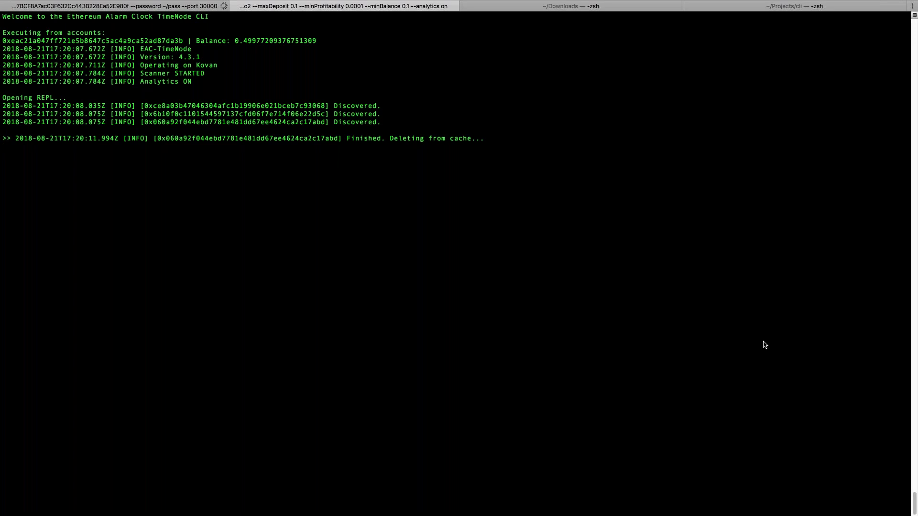
Step: Get a fresh >> REPL prompt once the TimeNode has started
key("Return")
Step: Rerun tools/tester.js from ~/Projects/cli to schedule five transactions, then return to the TimeNode log
left_click(91, 7)
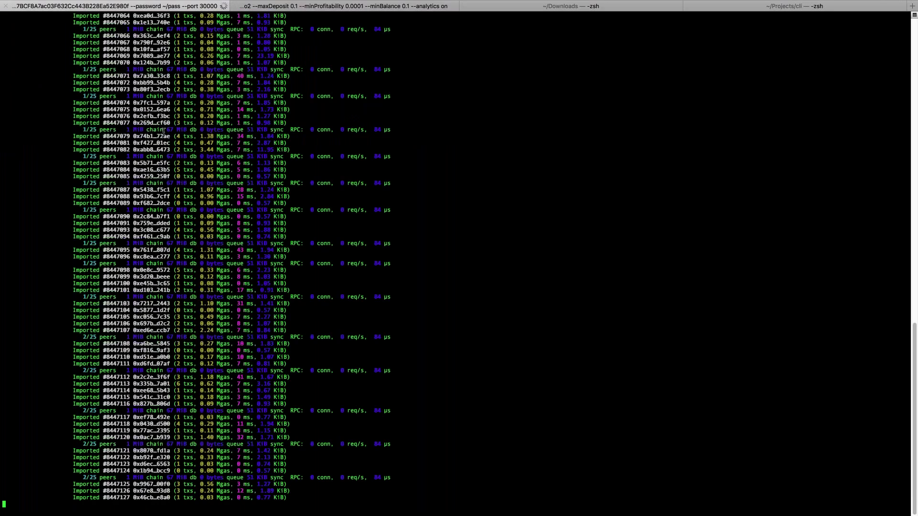
key("ctrl+Tab")
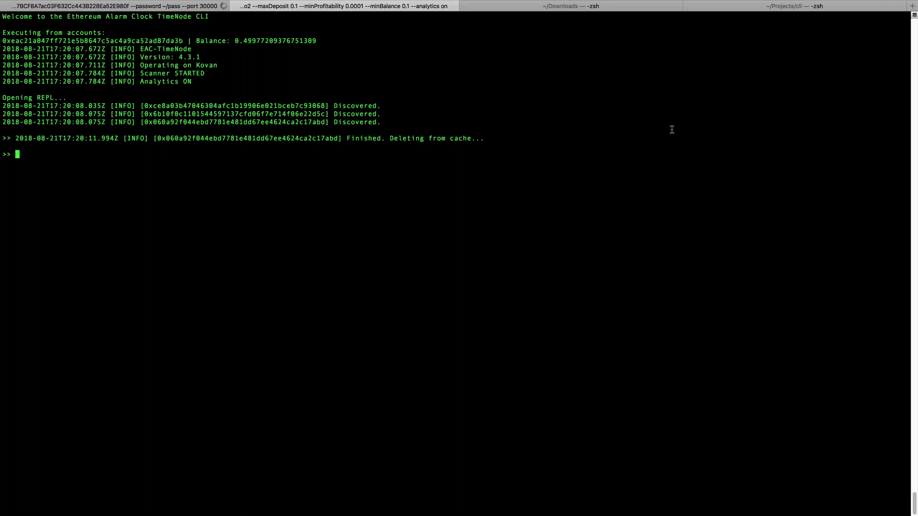
left_click(595, 6)
left_click(700, 6)
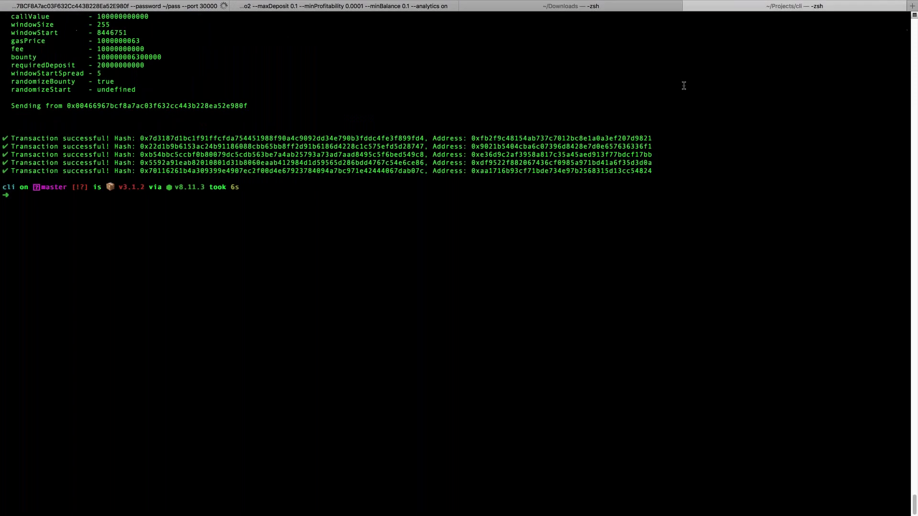
key("Up")
key("Return")
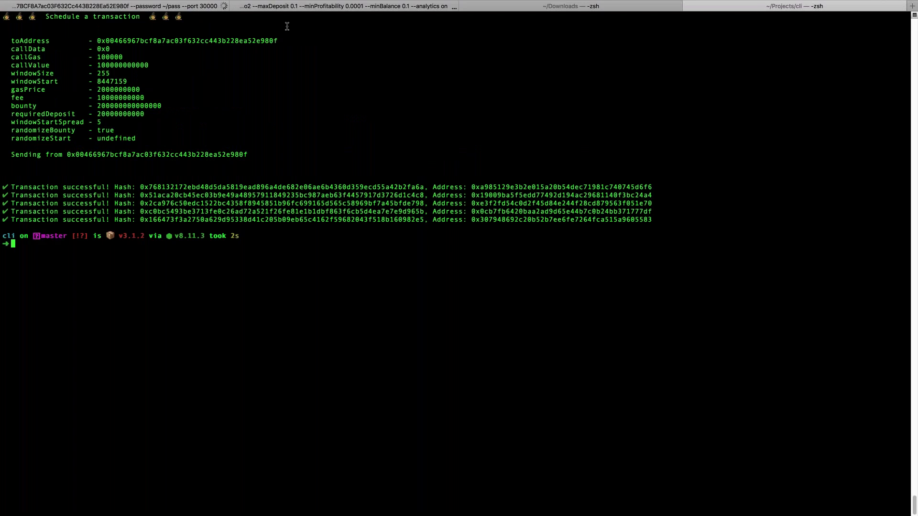
left_click(287, 6)
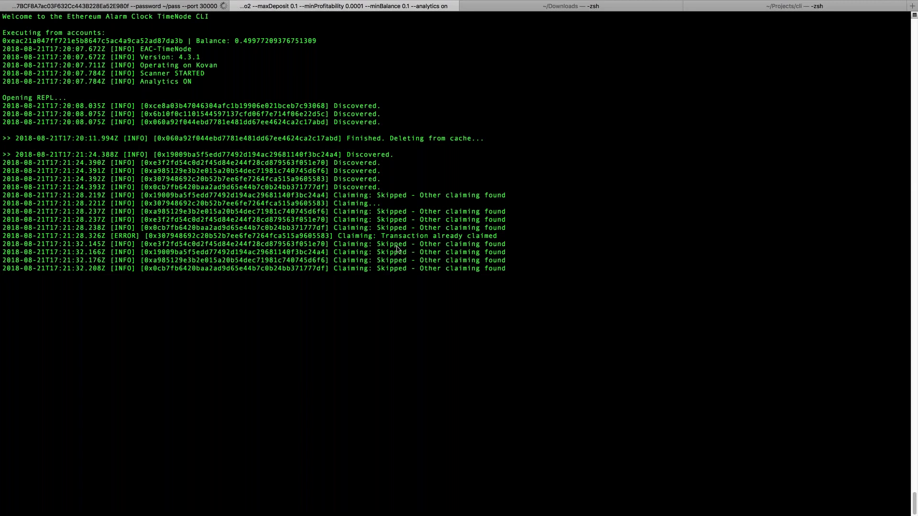
left_click_drag(338, 237, 497, 239)
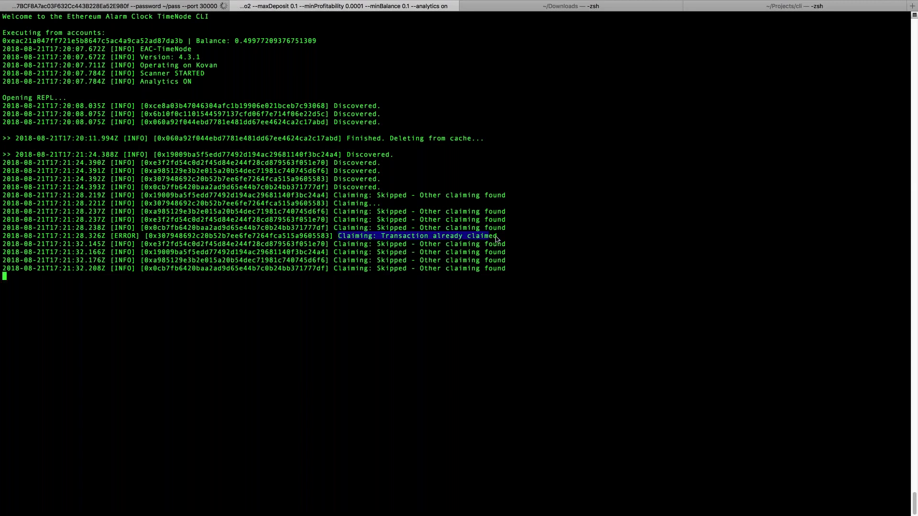
left_click(503, 241)
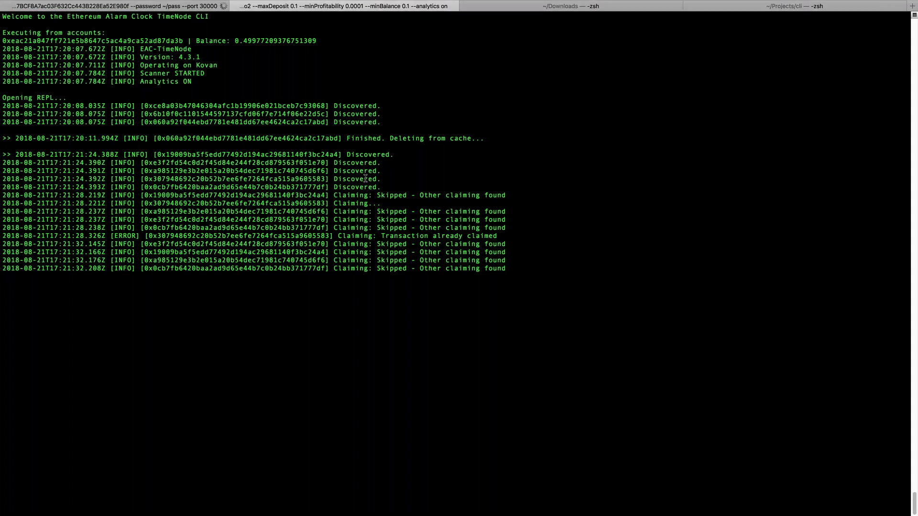
left_click_drag(381, 188, 70, 146)
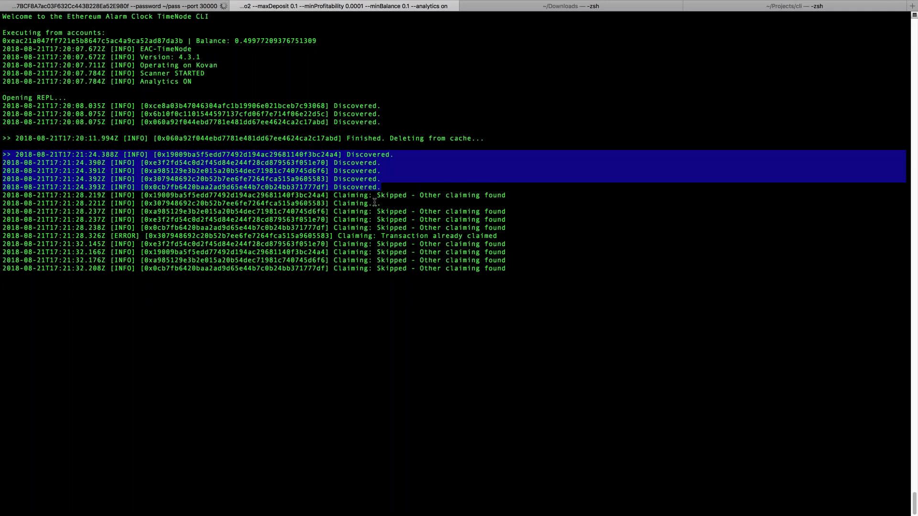
left_click(337, 205)
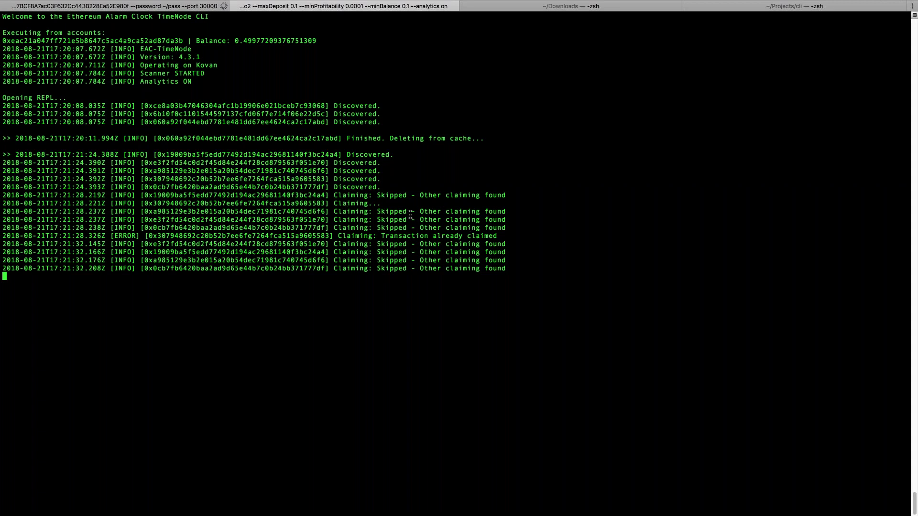
left_click_drag(335, 196, 526, 197)
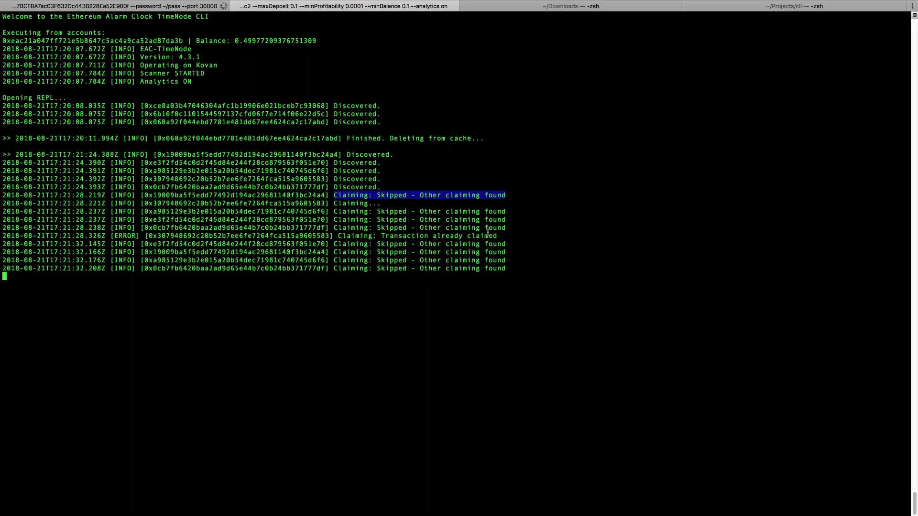
left_click_drag(506, 228, 467, 228)
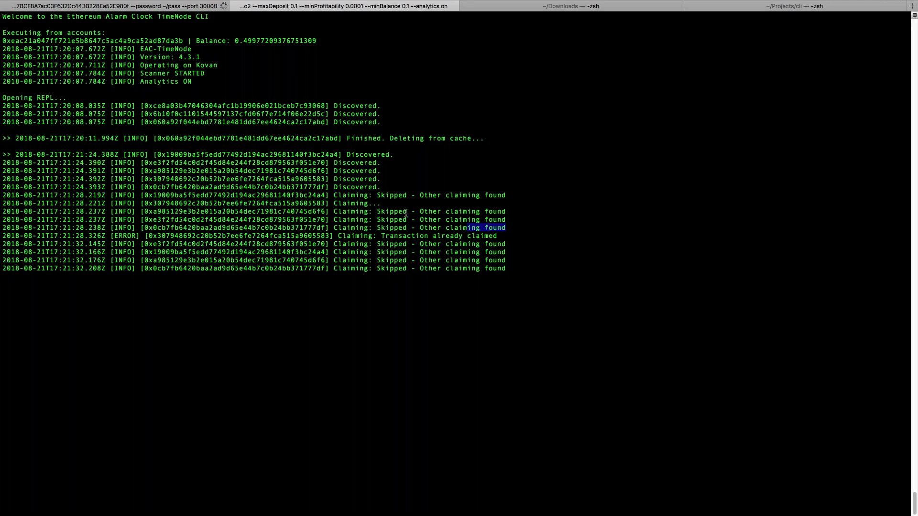
left_click_drag(406, 213, 213, 195)
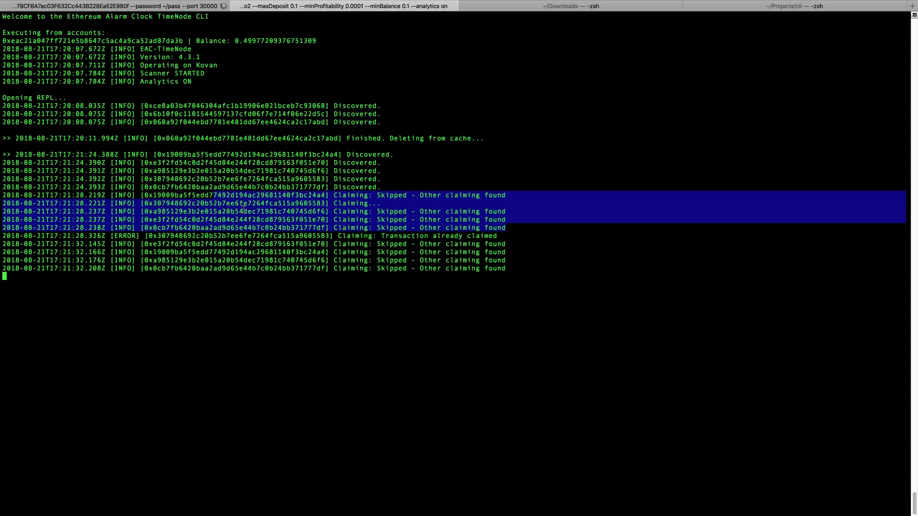
left_click(258, 203)
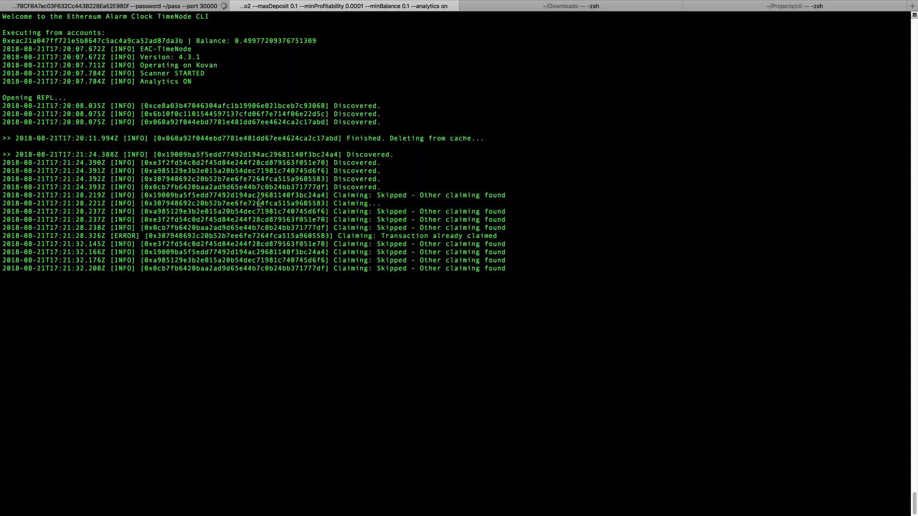
double_click(259, 203)
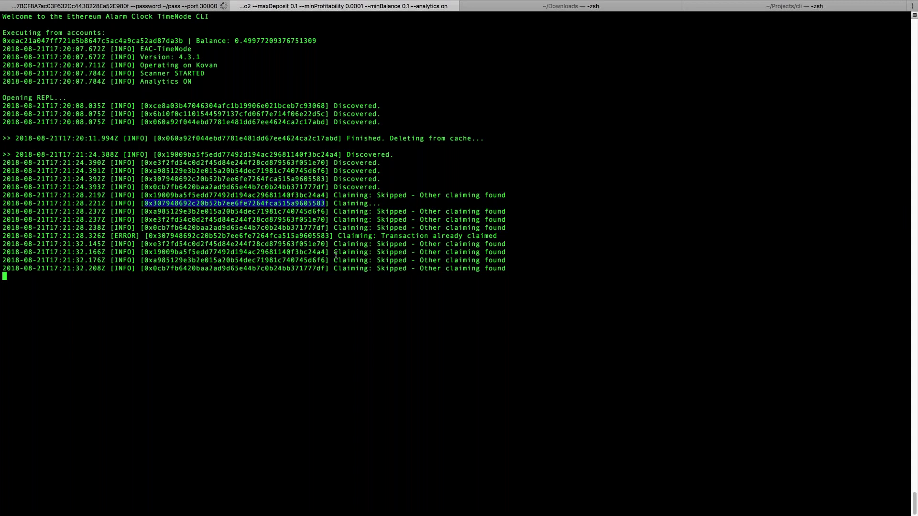
double_click(269, 235)
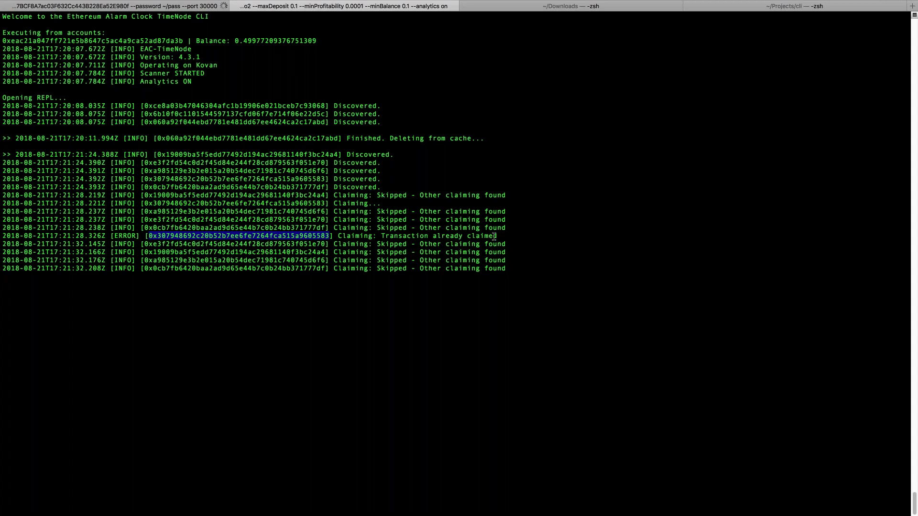
left_click_drag(496, 235, 205, 228)
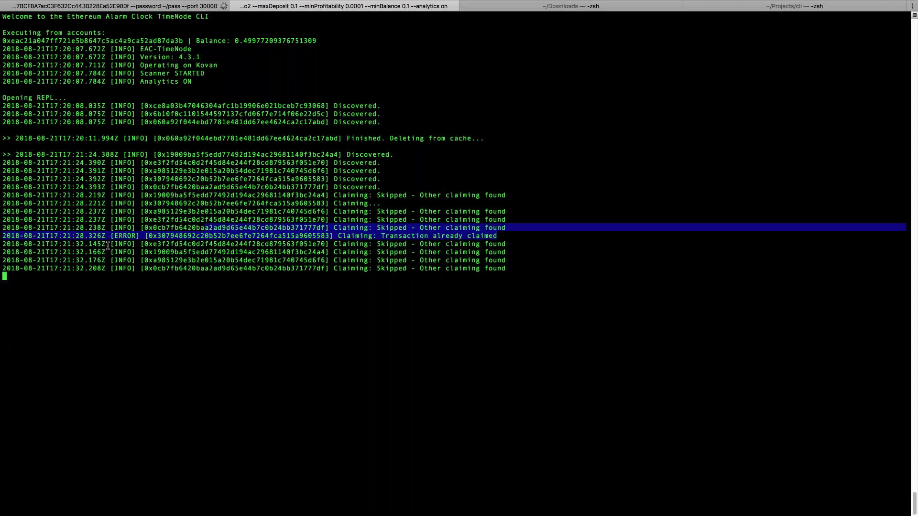
left_click(110, 237)
left_click_drag(109, 237, 529, 238)
left_click(524, 251)
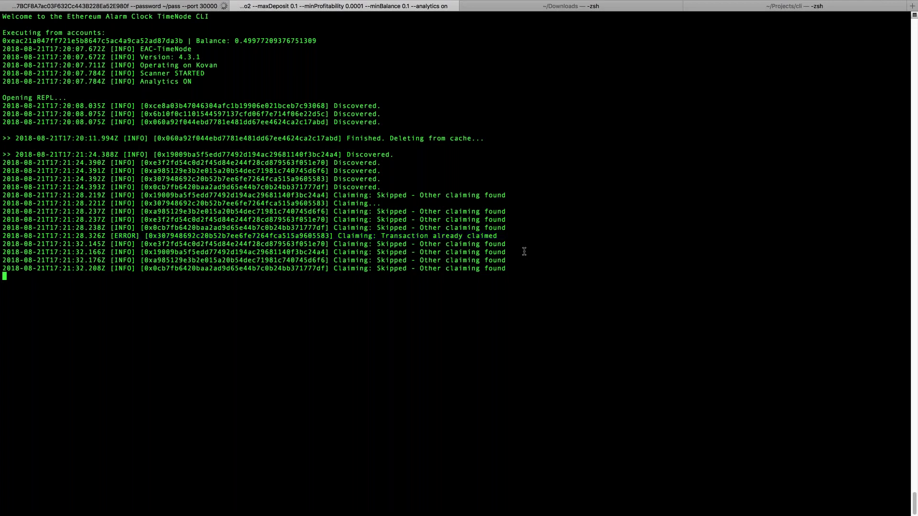
Step: Run .getStats in the TimeNode REPL using tab completion
key("Return")
type(".get")
key("Tab")
type("St")
key("Tab")
key("Return")
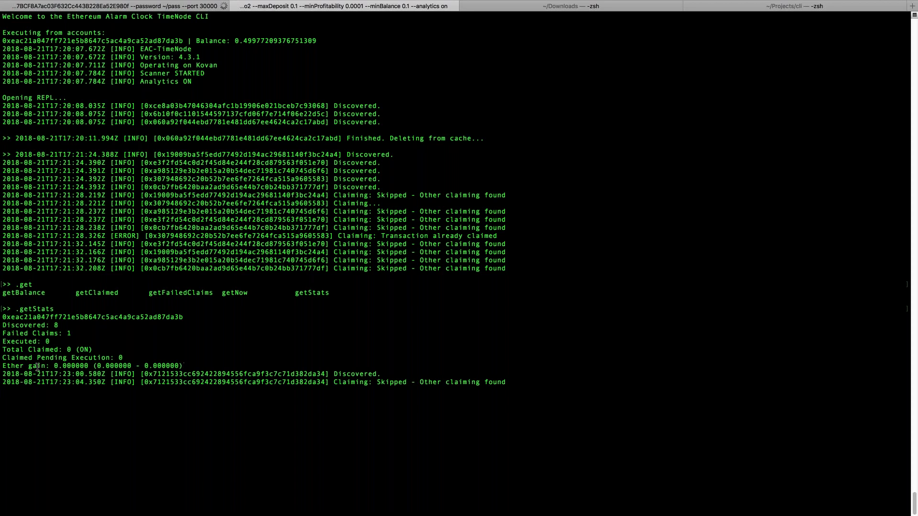
Step: Highlight the zero ether gain and the Discovered: 8 count in the stats
left_click_drag(3, 366, 156, 366)
double_click(155, 366)
left_click(167, 367)
left_click_drag(7, 331, 81, 328)
left_click(81, 329)
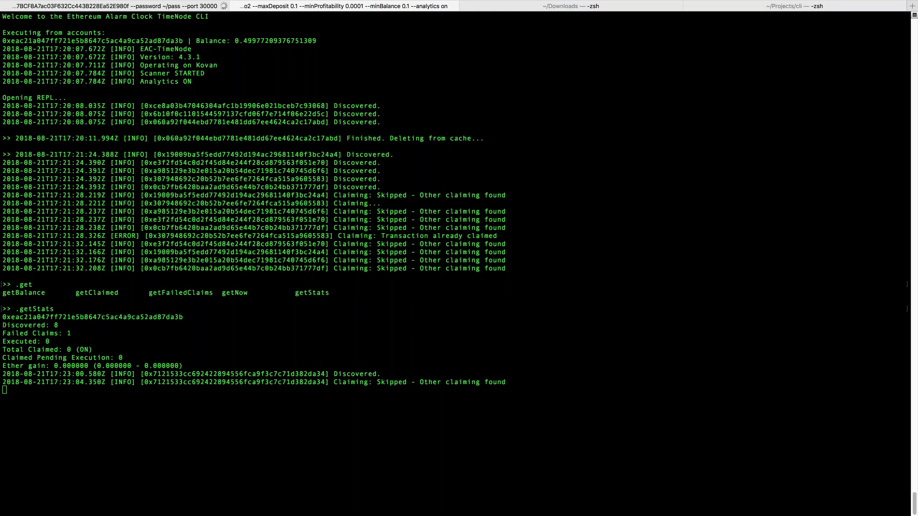
left_click(320, 293)
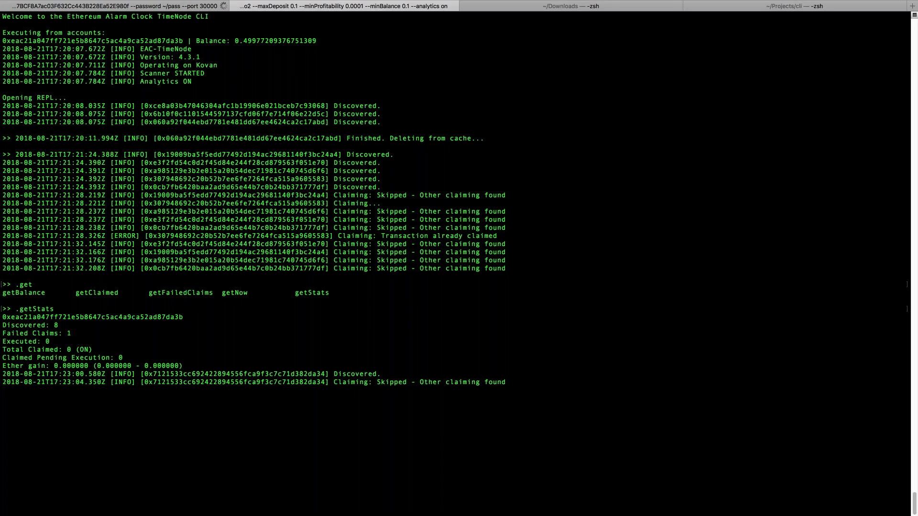
Step: Switch to ~/Projects/cli, rerun the tester script for 5 more transactions, and return to the TimeNode log
key("super+shift+bracketright")
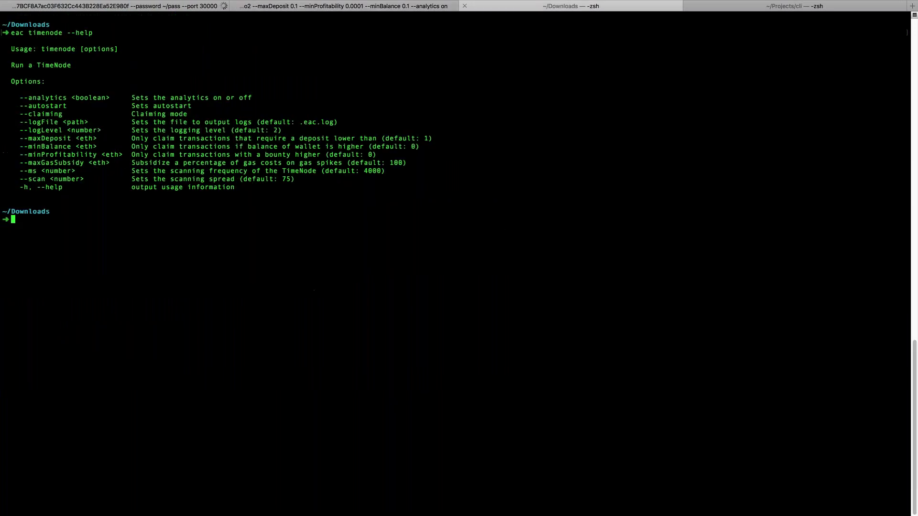
key("super+shift+bracketright")
key("Up")
key("Up")
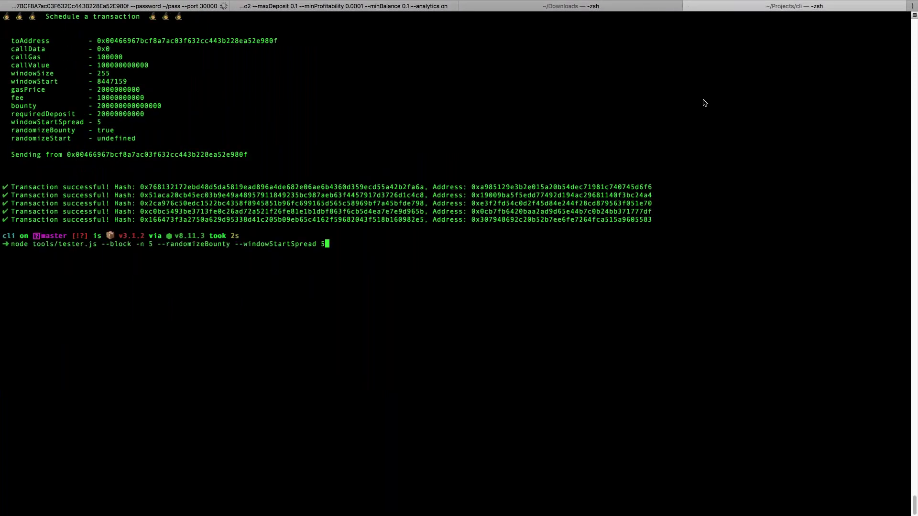
key("Return")
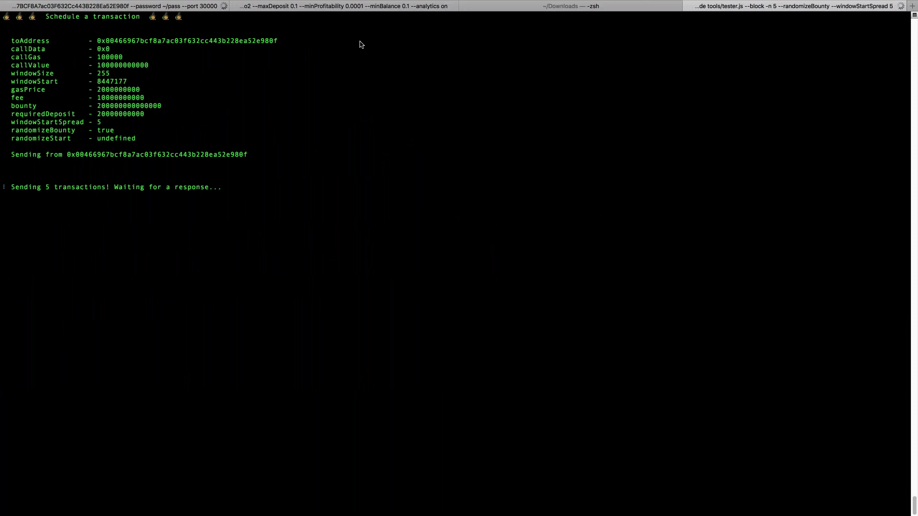
left_click(329, 7)
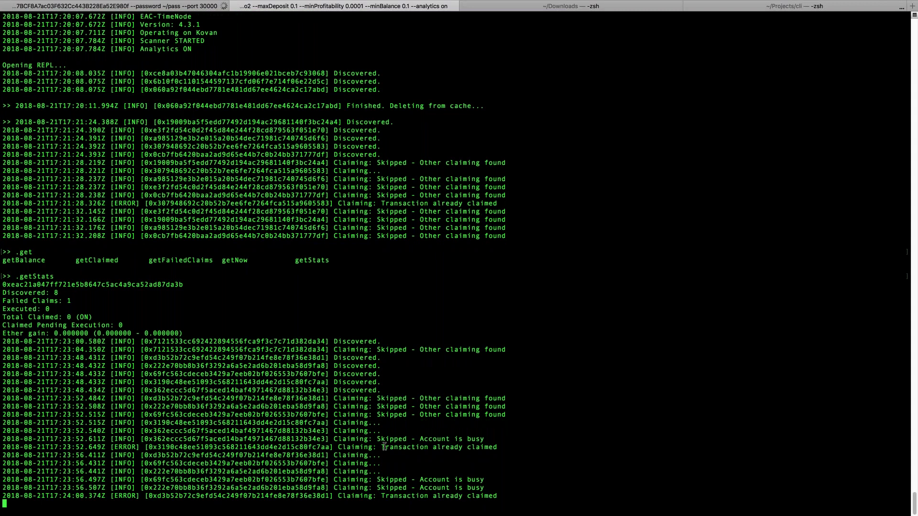
left_click_drag(334, 438, 483, 440)
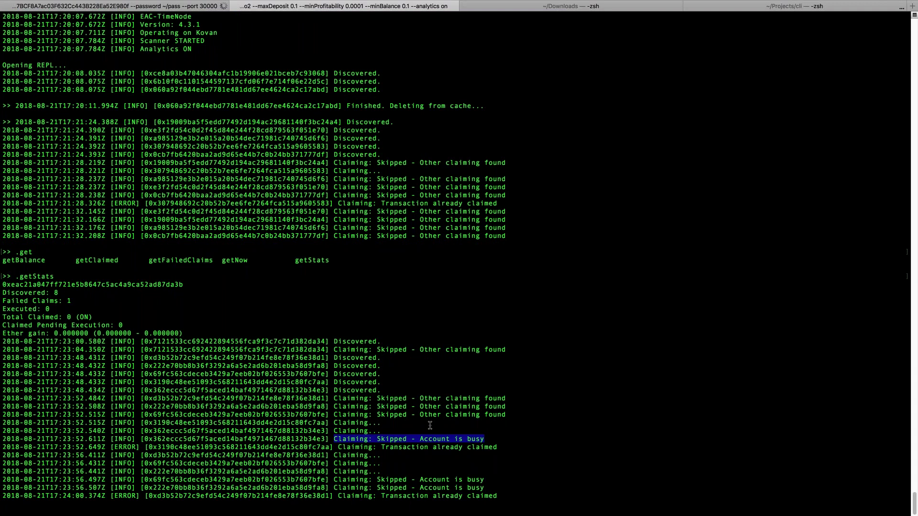
left_click(407, 444)
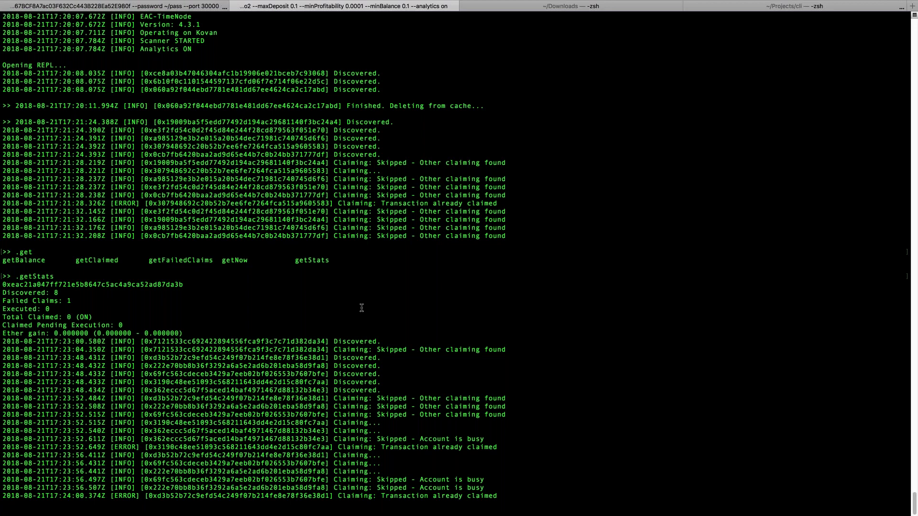
Step: Run .getStats again in the TimeNode REPL
key("Return")
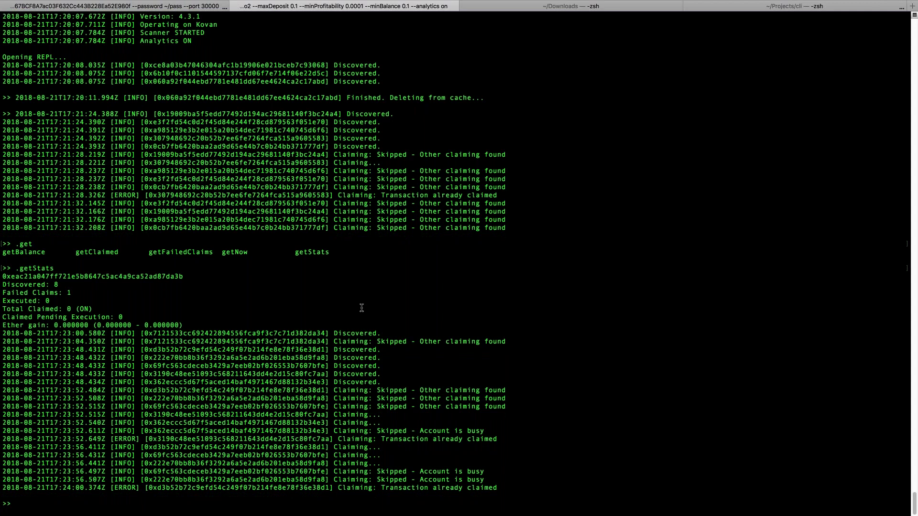
type(".get")
key("Tab")
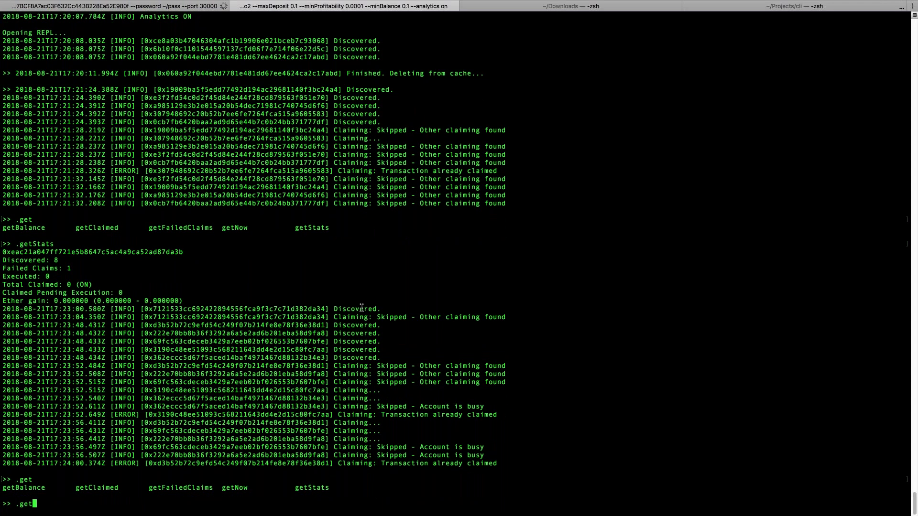
type("Stats")
key("Return")
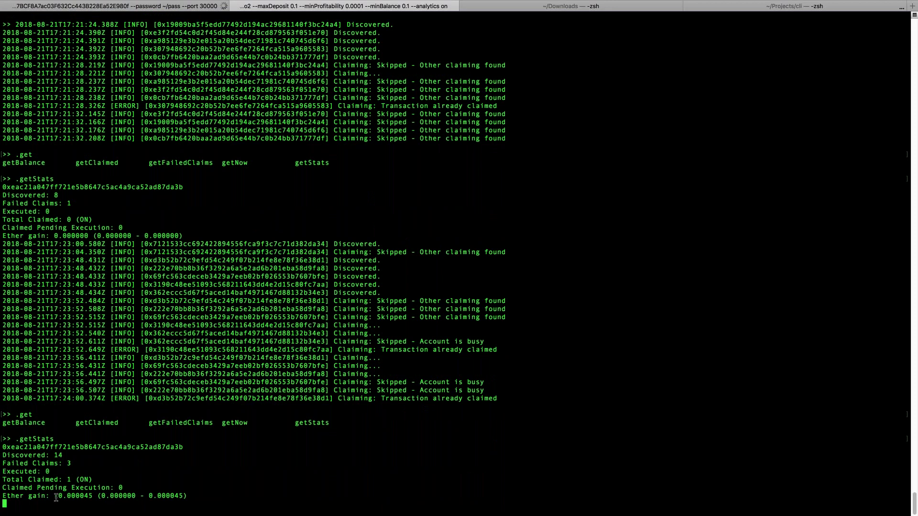
Step: Highlight the -0.000045 ether gain, Failed Claims: 3, Total Claimed: 1 and Claimed Pending Execution: 0
left_click_drag(51, 497, 89, 497)
left_click(82, 479)
triple_click(38, 463)
left_click(4, 480)
left_click_drag(4, 481, 94, 482)
left_click_drag(4, 480, 100, 479)
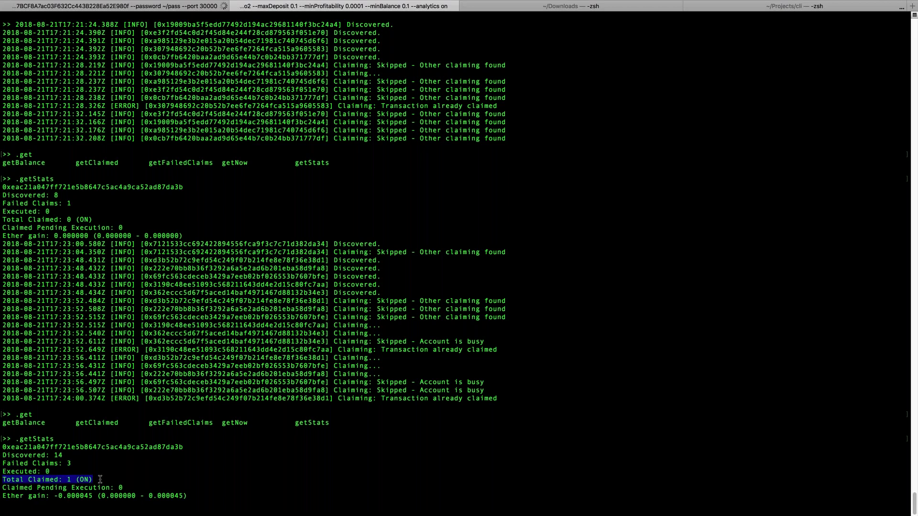
left_click(50, 490)
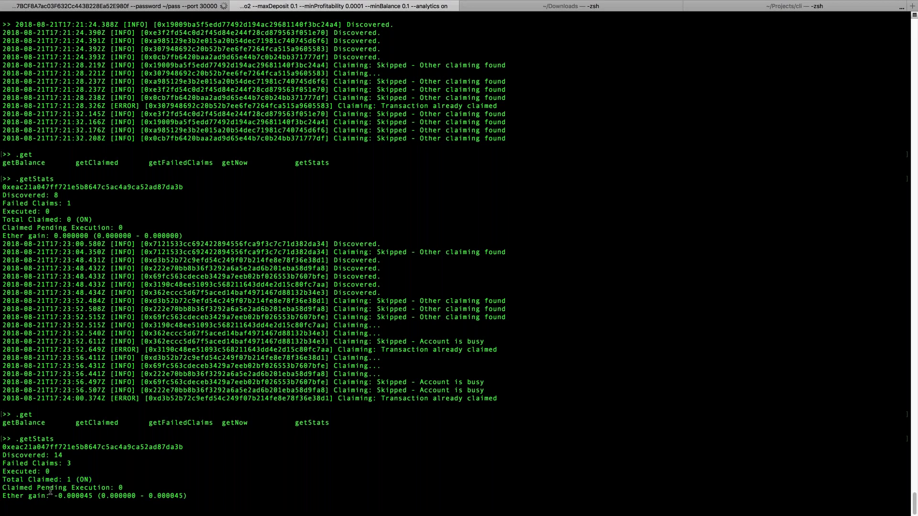
triple_click(50, 491)
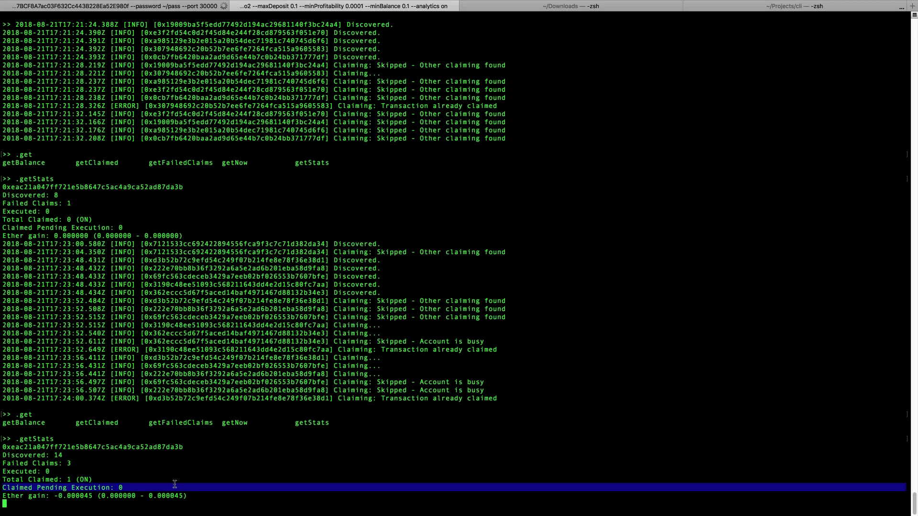
left_click(539, 359)
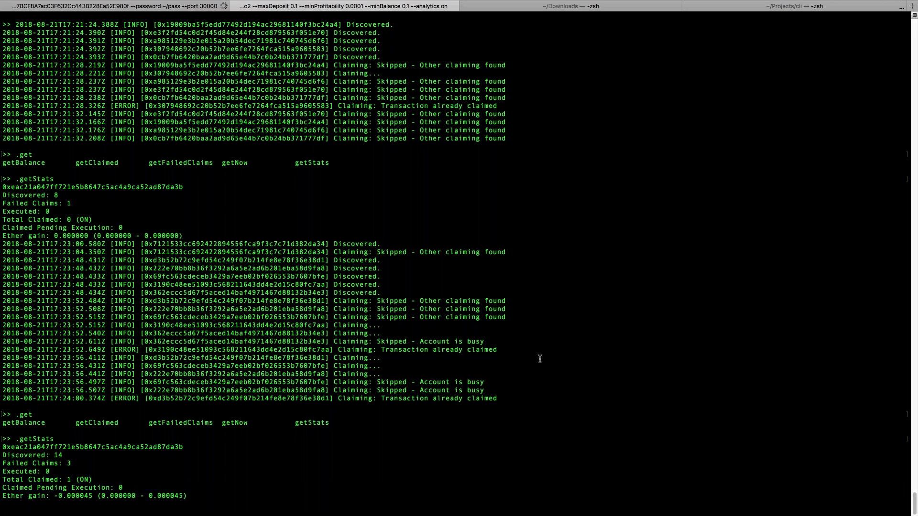
key("Return")
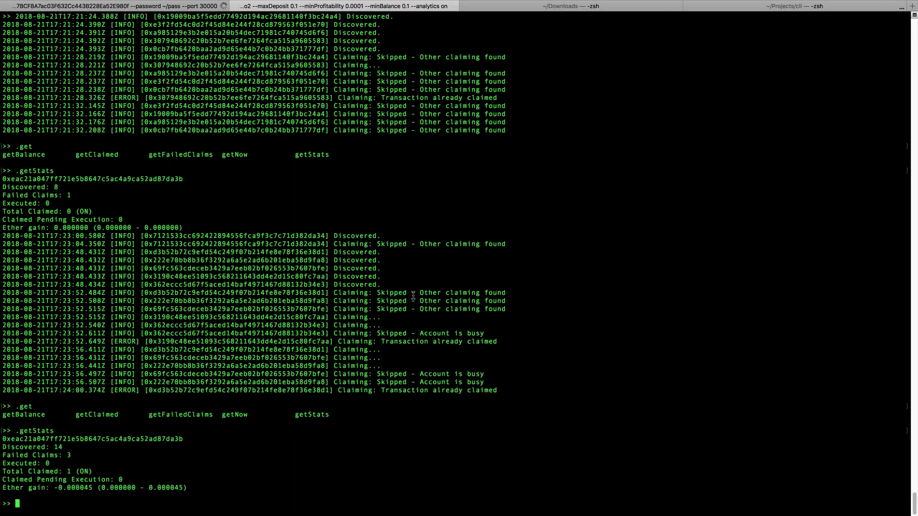
Step: Exit the REPL and rerun the eac timenode command with --minBalance 10
key("ctrl+c")
key("ctrl+c")
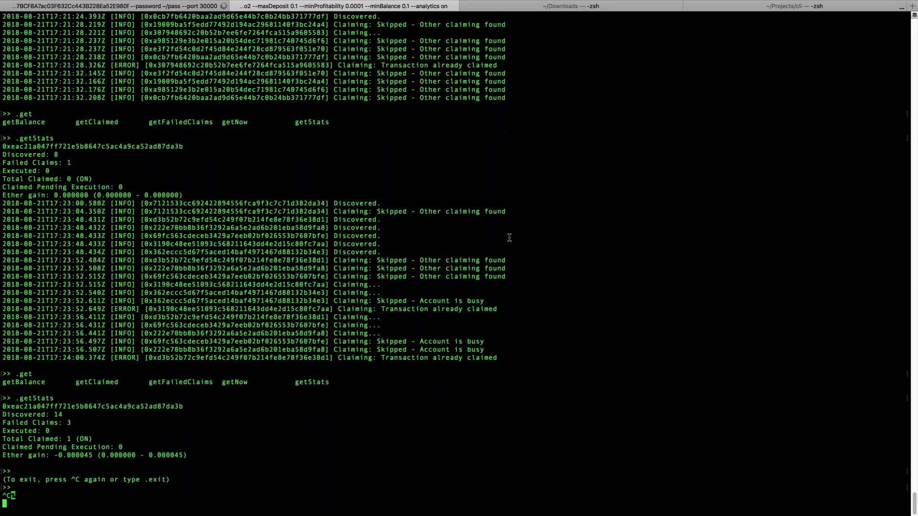
key("Up")
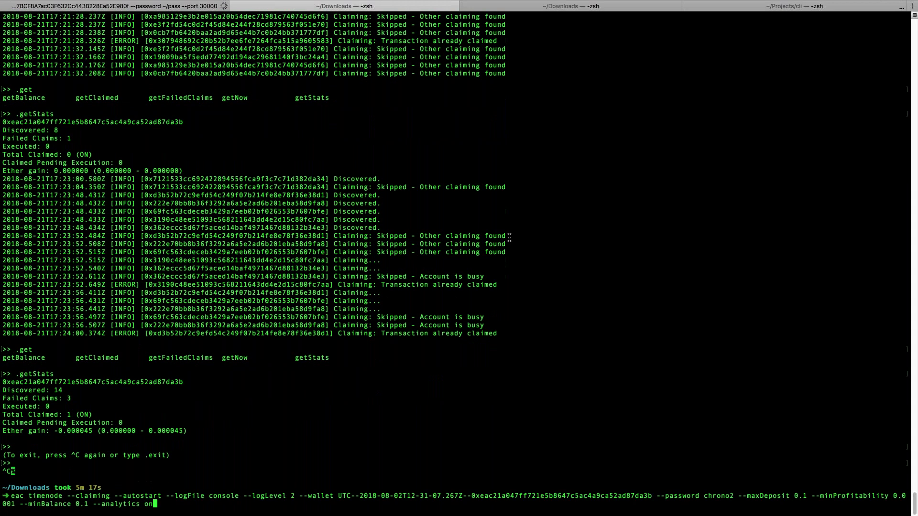
key("Left")
key("Left")
key("Left")
key("Left")
key("Left")
key("Left")
key("Left")
key("Left")
key("Left")
key("Left")
key("Left")
key("Left")
key("Left")
key("Left")
key("Left")
key("BackSpace")
key("BackSpace")
key("BackSpace")
type("10")
key("Right")
key("Right")
key("Right")
key("Return")
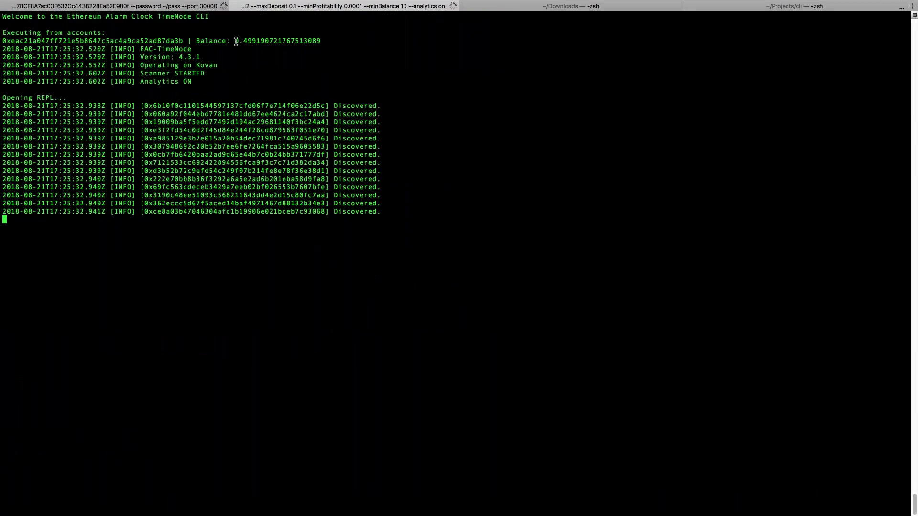
Step: Highlight the account balance figure in the TimeNode startup output
left_click_drag(237, 42, 256, 42)
left_click(444, 183)
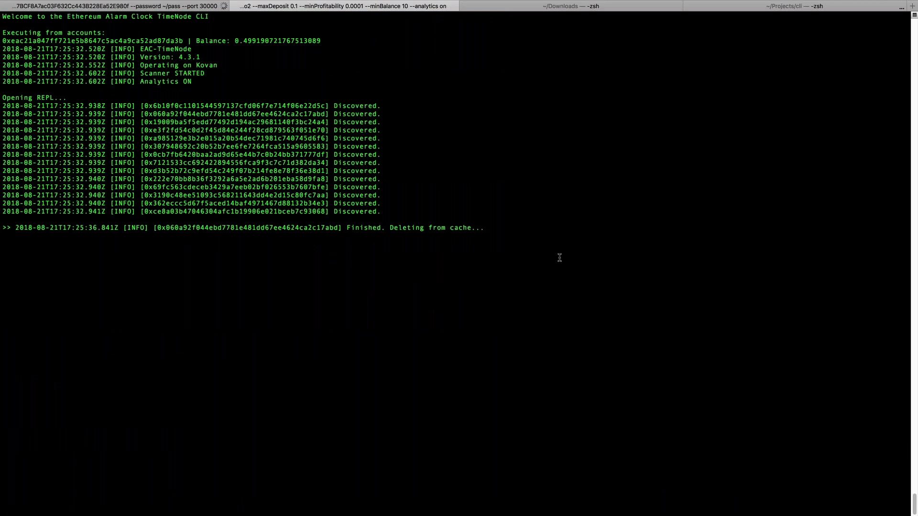
left_click_drag(196, 40, 488, 35)
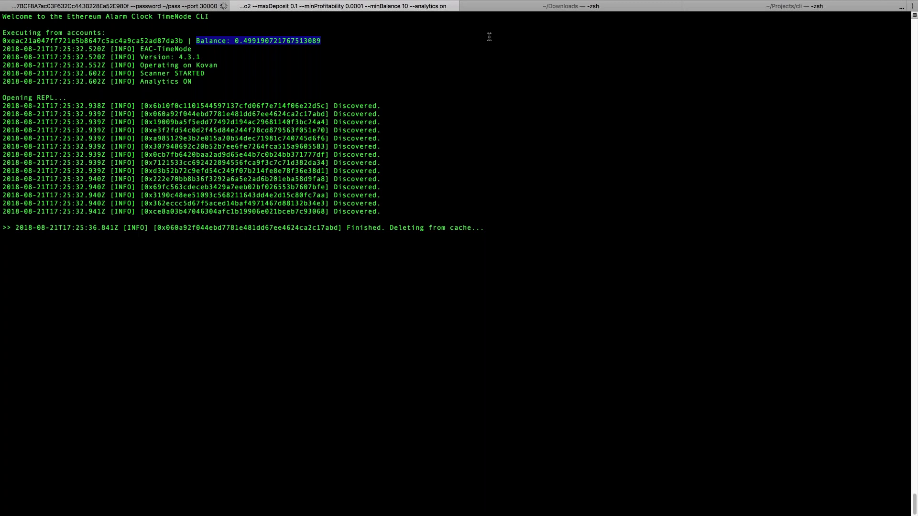
Step: Rerun node tools/tester.js in the ~/Projects/cli session to schedule five test transactions, then return to the TimeNode log
left_click(759, 6)
key("Up")
key("Up")
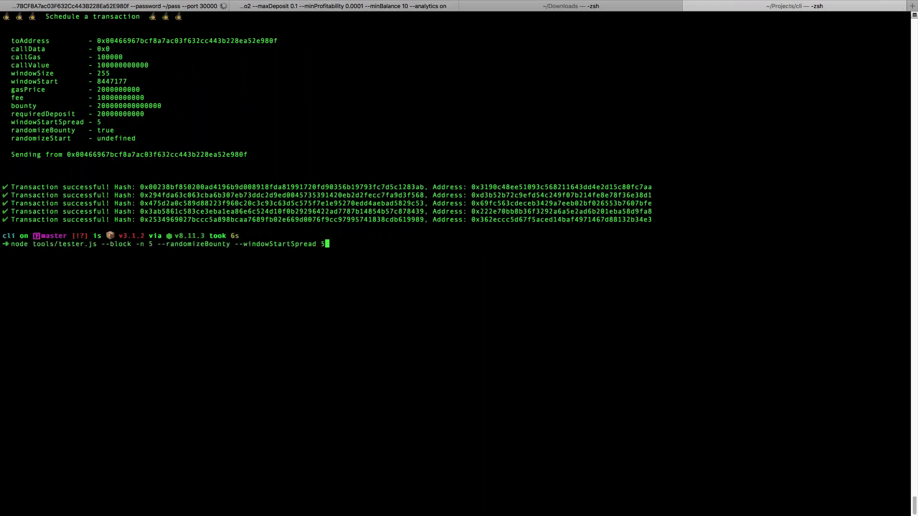
key("Return")
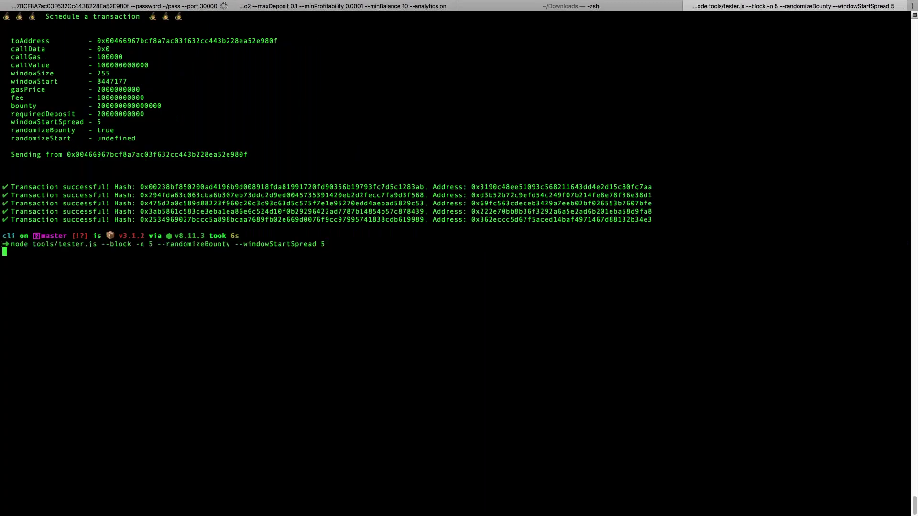
left_click(409, 7)
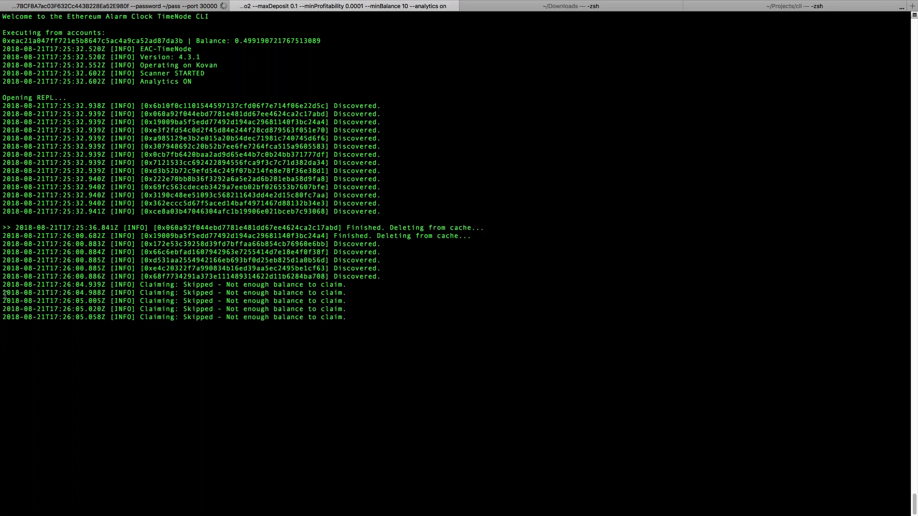
Step: Highlight the skipped-claim log lines and the 'not enough balance' message
left_click_drag(3, 285, 313, 316)
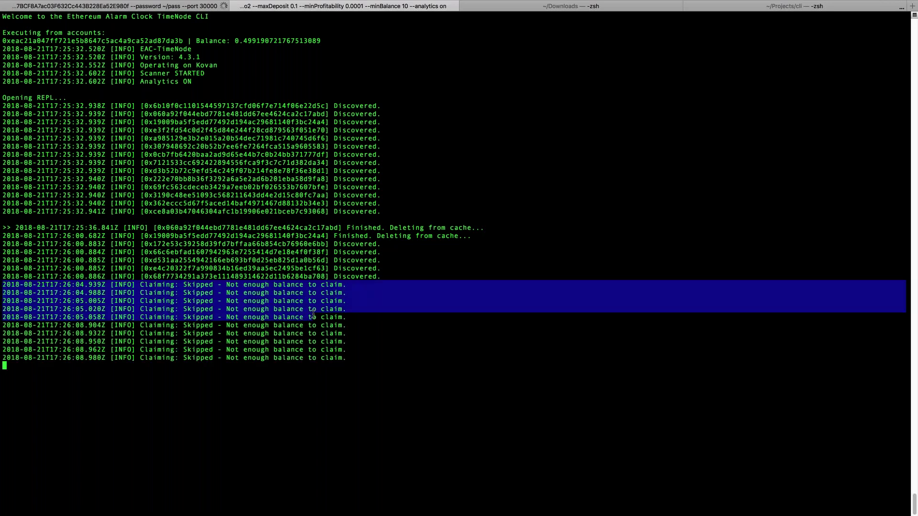
left_click(191, 289)
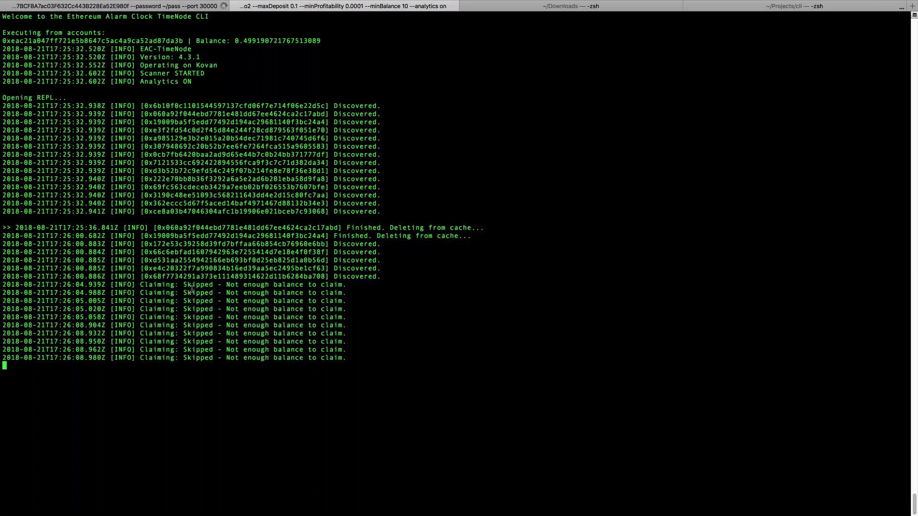
left_click_drag(145, 285, 373, 288)
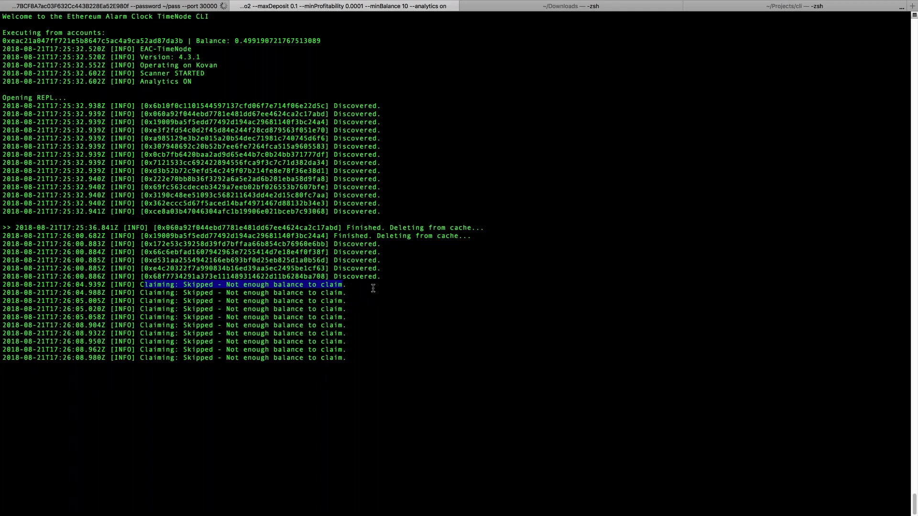
left_click(373, 289)
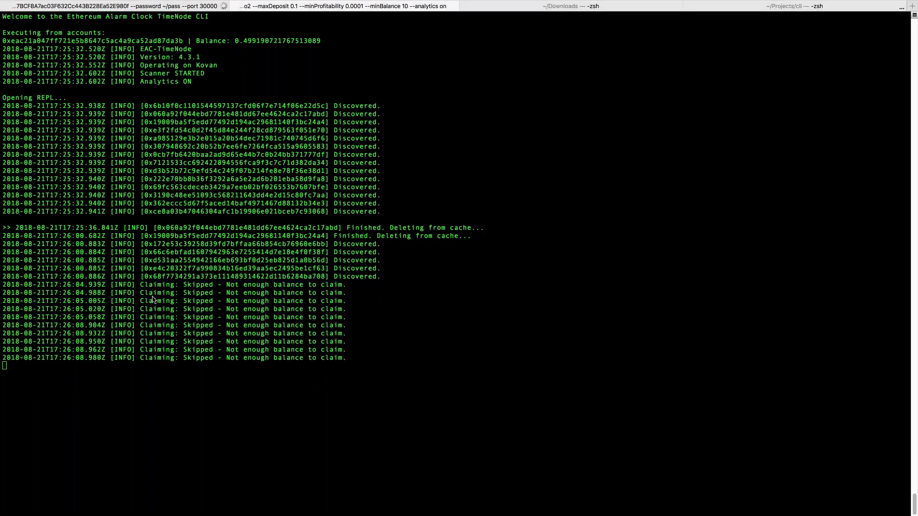
left_click(69, 290)
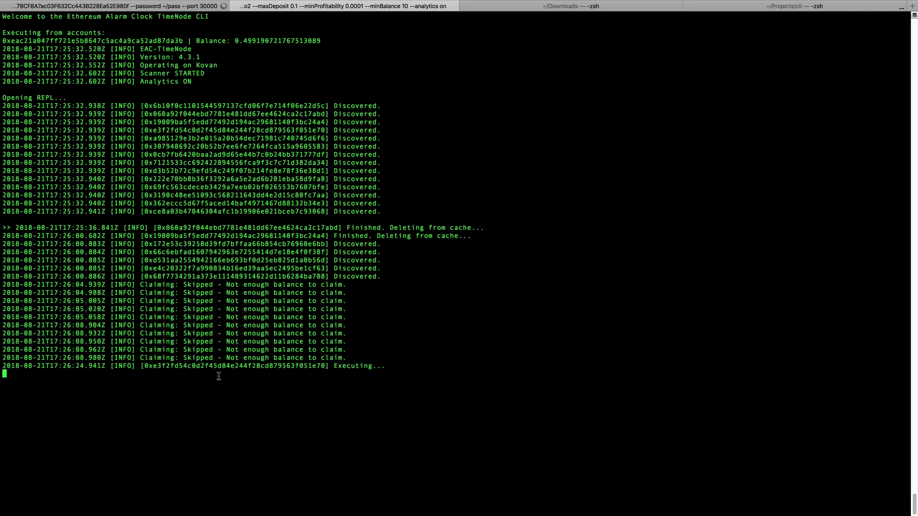
Step: Highlight the executing transaction's address, then get a fresh REPL prompt
double_click(233, 366)
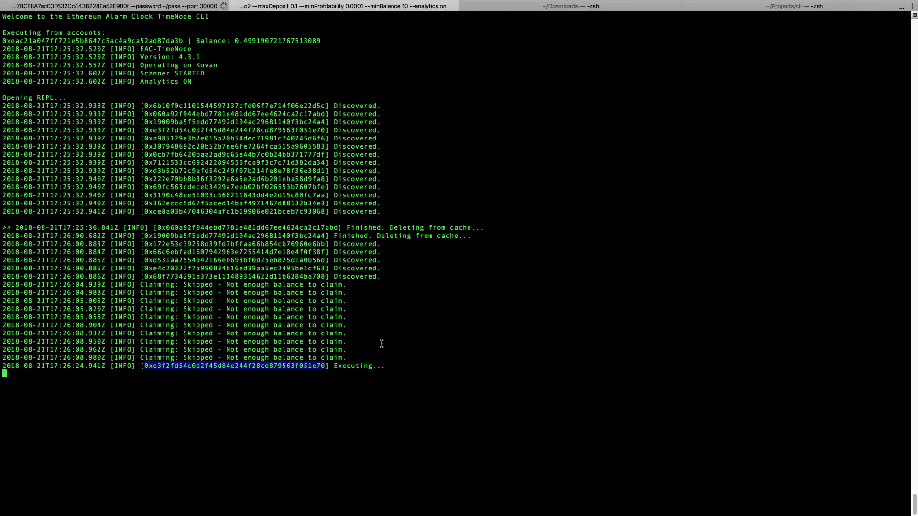
left_click(345, 363)
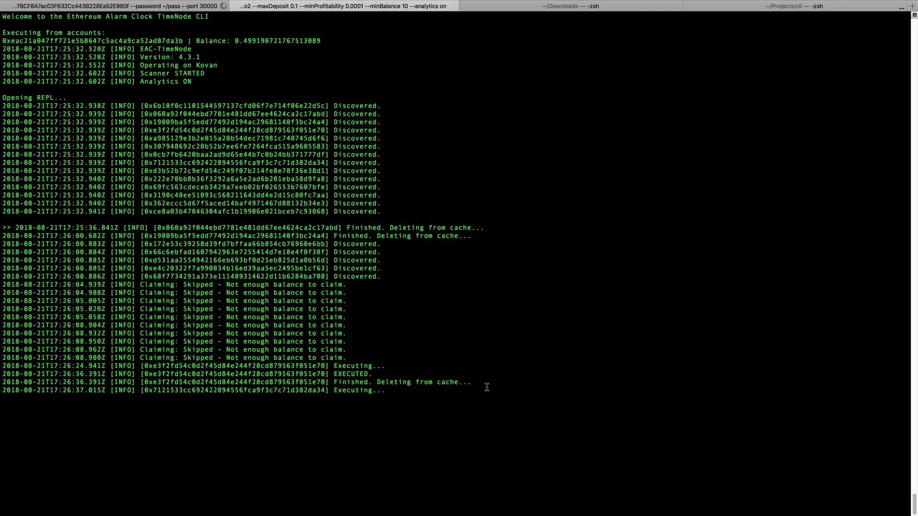
key("Return")
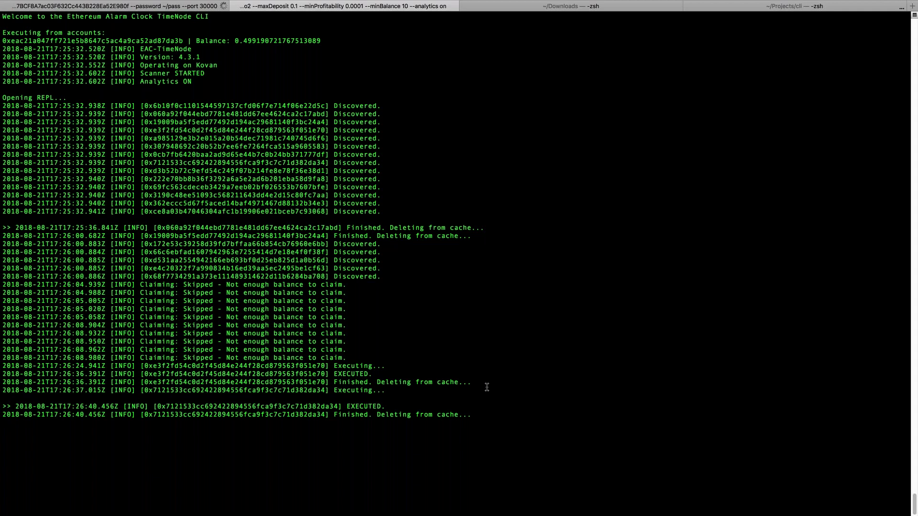
Step: Run .getStats in the TimeNode REPL
key("Return")
type(".getStats")
key("Return")
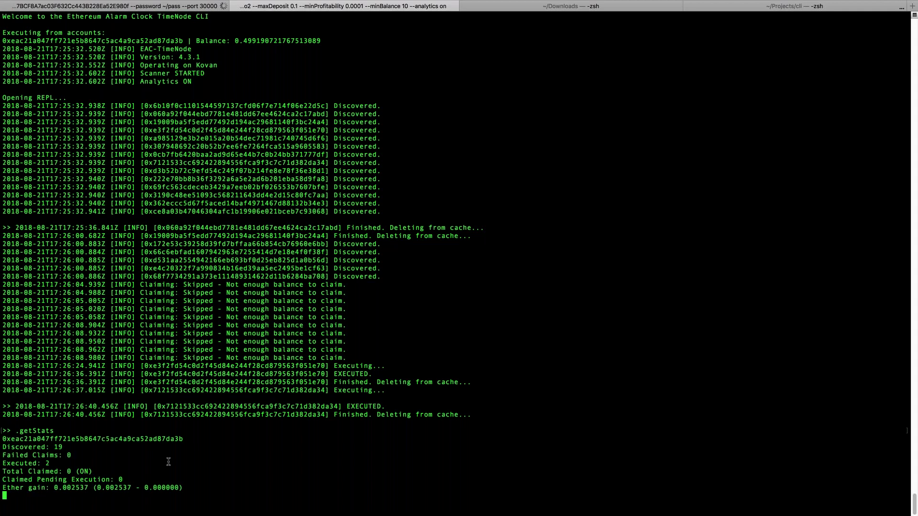
Step: Point out the 0.002537 ether gain and the Executed: 2 count
double_click(153, 488)
left_click(116, 489)
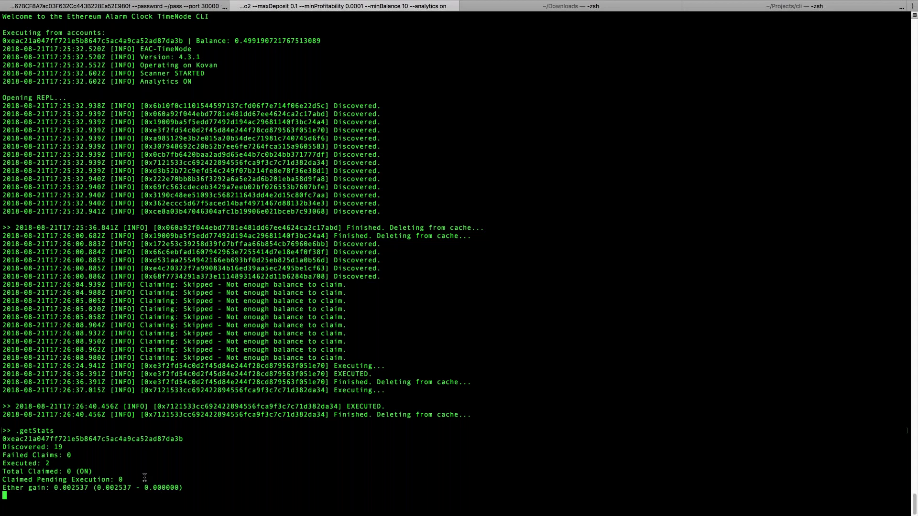
left_click_drag(50, 463, 1, 463)
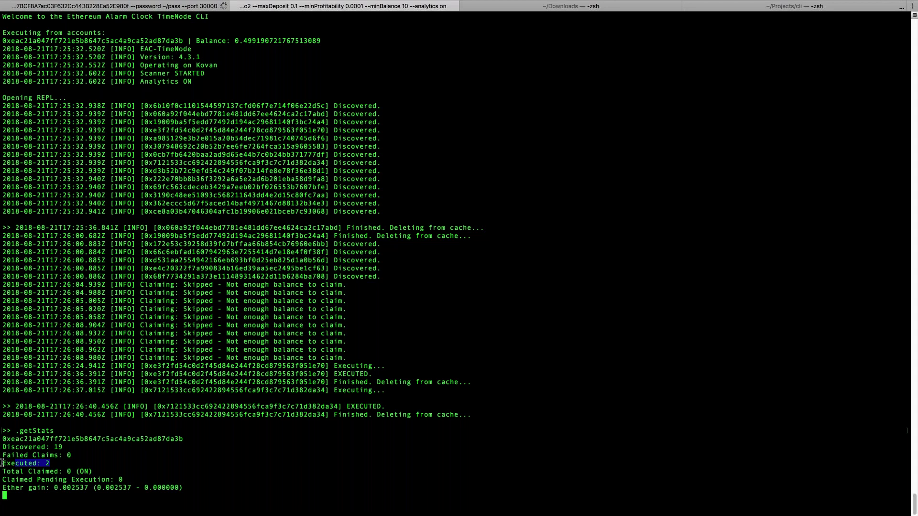
left_click(193, 458)
Step: Stop the TimeNode and rerun it with --minBalance 0.1 and --minProfitability 0.1
key("ctrl+c")
key("ctrl+c")
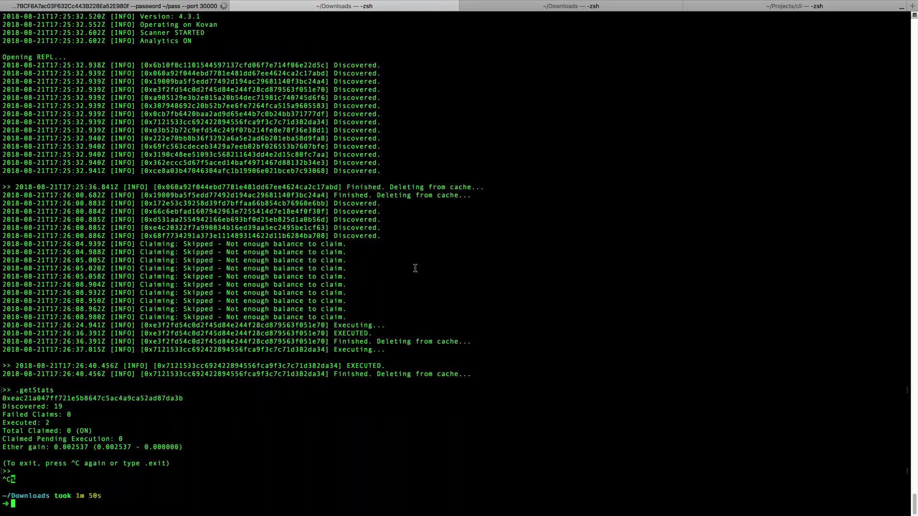
key("Up")
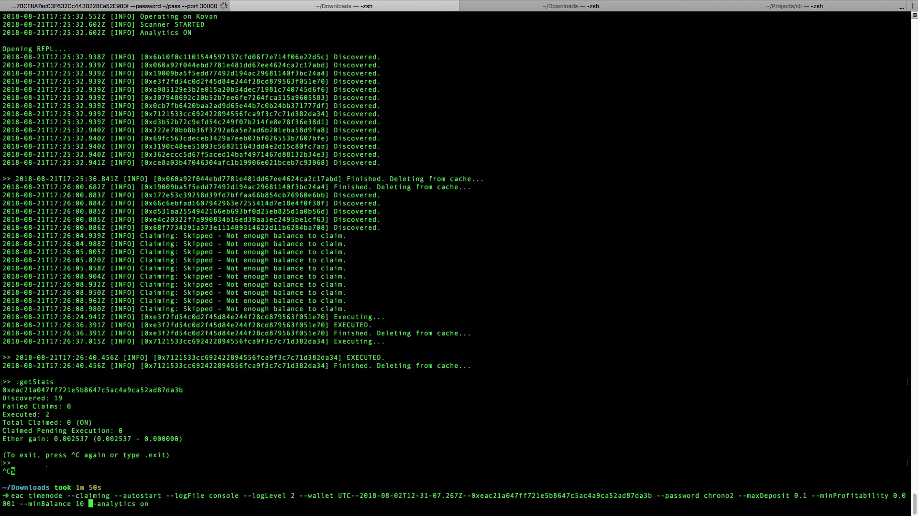
key("Left")
key("BackSpace")
key("BackSpace")
type("0.1")
key("Left")
key("Left")
key("Left")
left_click(899, 495)
left_click(13, 504)
key("BackSpace")
key("BackSpace")
key("BackSpace")
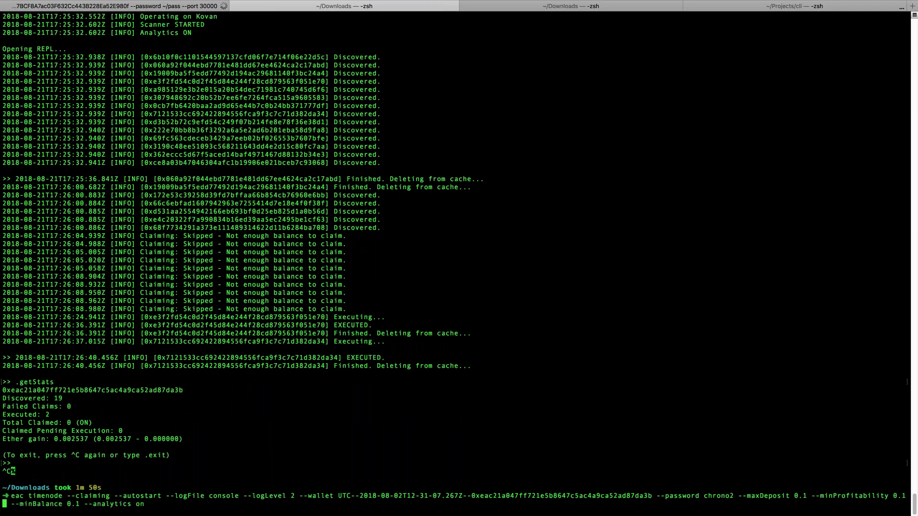
left_click(73, 504)
key("Return")
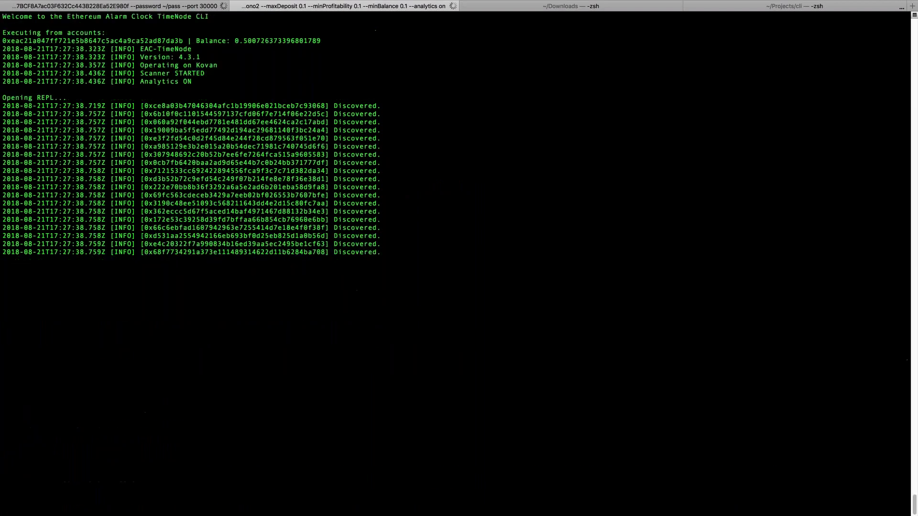
Step: Schedule five more test transactions and highlight the TimeNode's 'Transaction not profitable' message
left_click(759, 8)
key("Up")
key("Return")
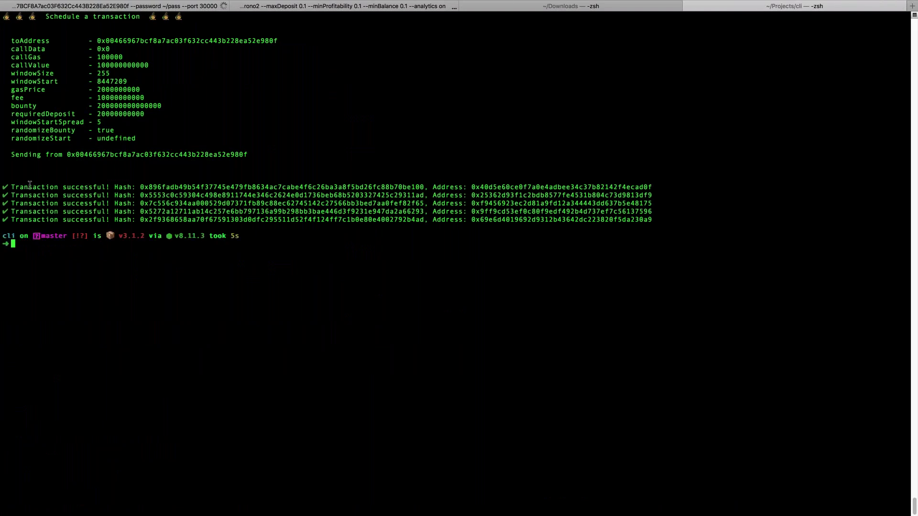
left_click(344, 6)
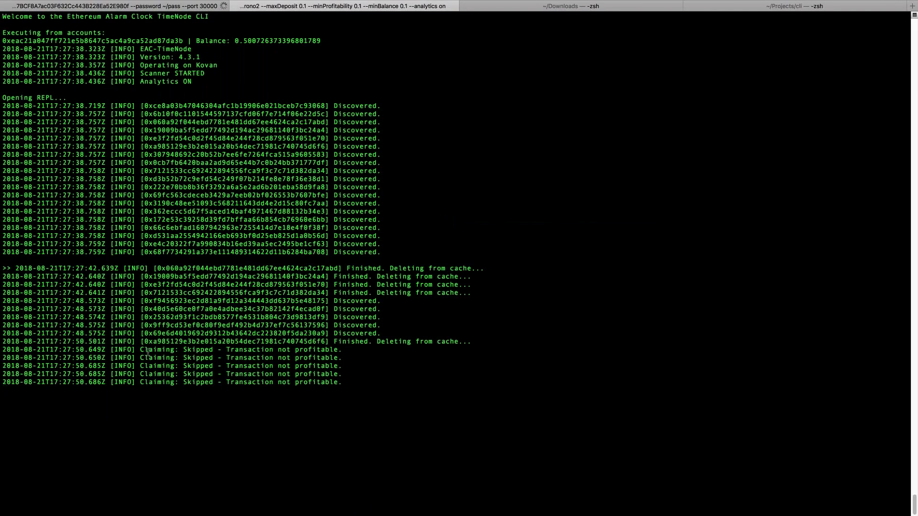
left_click_drag(141, 350, 342, 351)
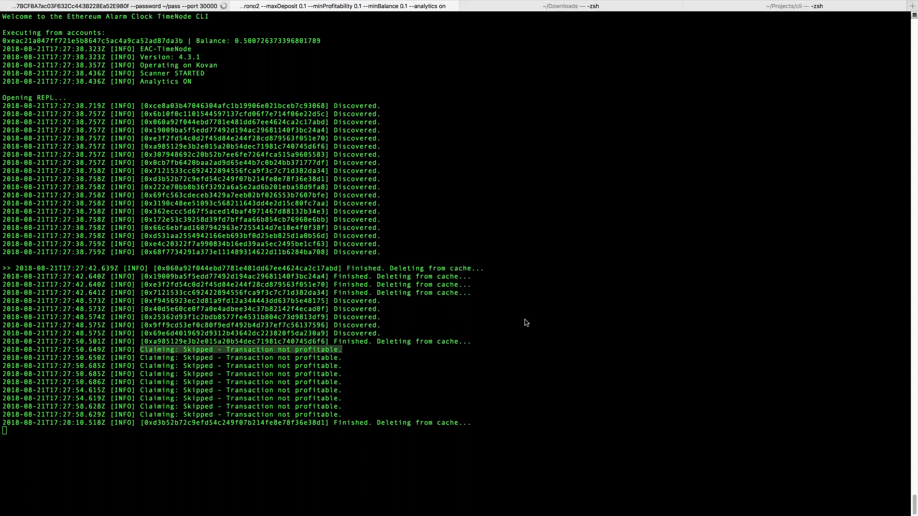
Step: Check the scheduling session, then send the TimeNode REPL a first Ctrl+C
left_click(311, 165)
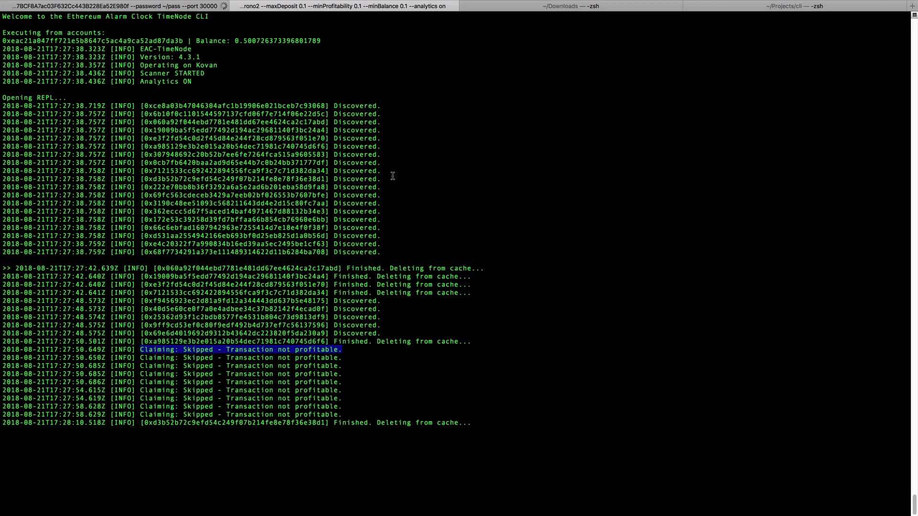
key("super+4")
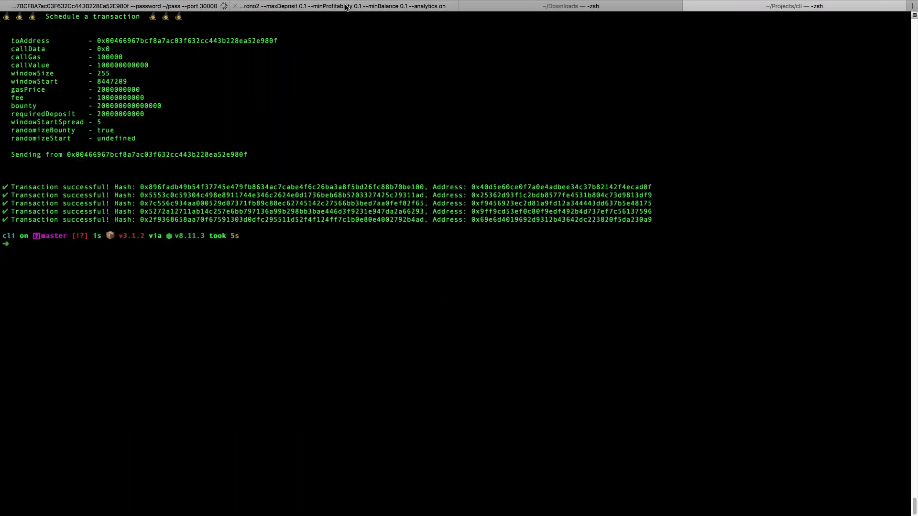
left_click(346, 6)
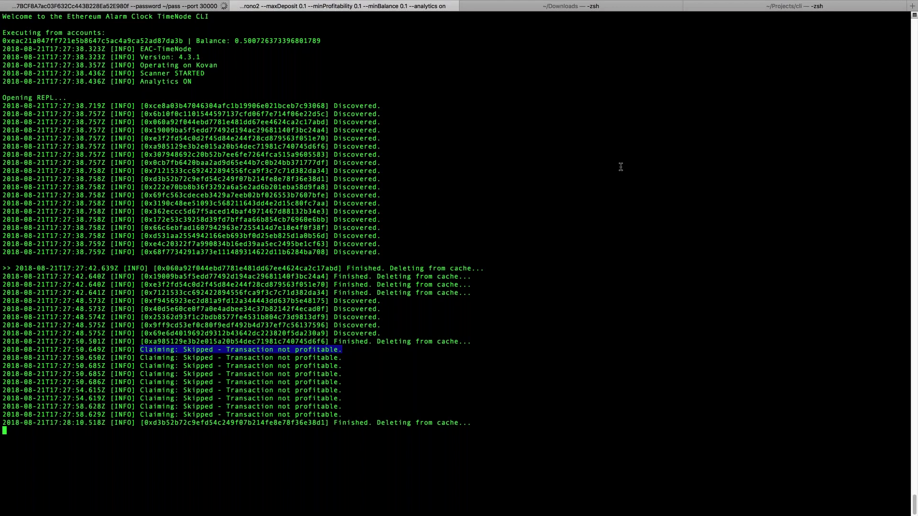
key("ctrl+c")
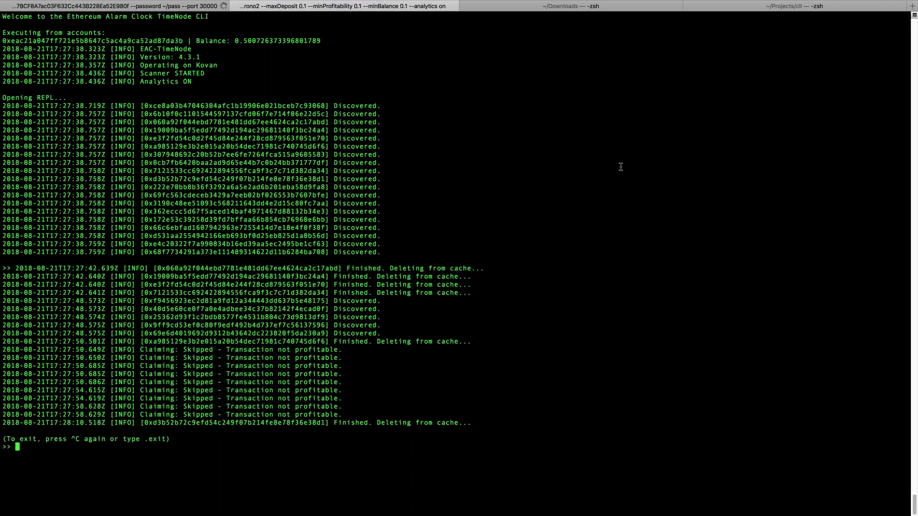
Step: Exit the REPL, recall the eac timenode command, and keep --minBalance at 0.1
key("ctrl+c")
key("Up")
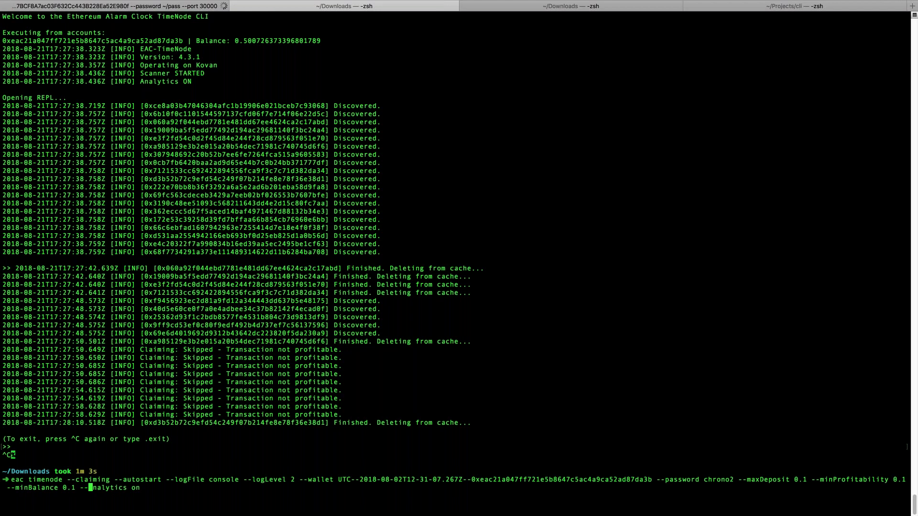
key("Left")
key("Left")
key("Left")
key("Left")
key("Left")
key("Left")
key("Right")
key("Right")
key("Right")
key("BackSpace")
type("00001")
key("BackSpace")
key("BackSpace")
key("BackSpace")
key("BackSpace")
key("BackSpace")
type("1")
Step: Change --minProfitability to 0.00001 and --maxDeposit to 0.000001, then restart the TimeNode
key("Left")
key("Left")
key("Left")
key("Left")
key("Left")
key("Left")
key("Left")
key("Left")
key("Left")
key("Left")
key("Left")
key("Left")
key("Left")
key("Left")
key("Left")
key("Left")
key("Left")
key("Left")
key("Left")
key("Right")
type("0000")
key("alt+Left")
key("alt+Left")
key("alt+Left")
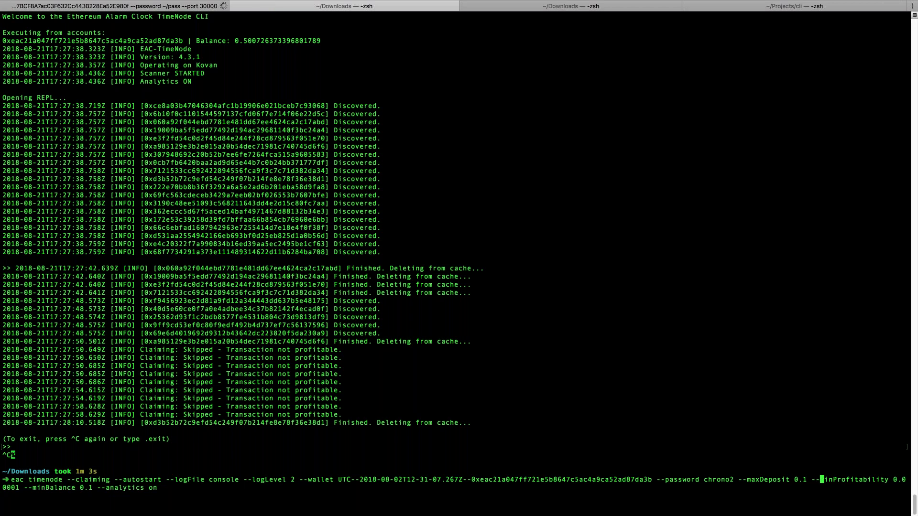
key("Left")
key("Left")
type("0")
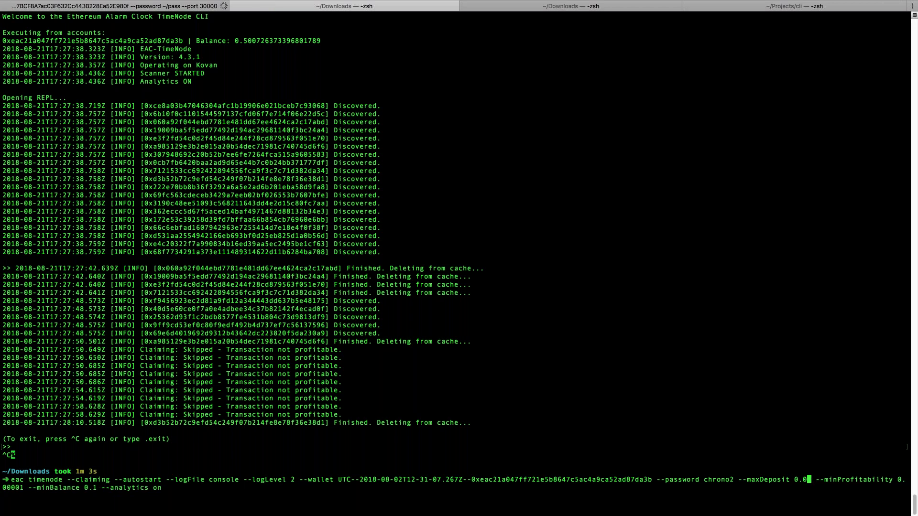
type("0000")
key("Right")
key("Right")
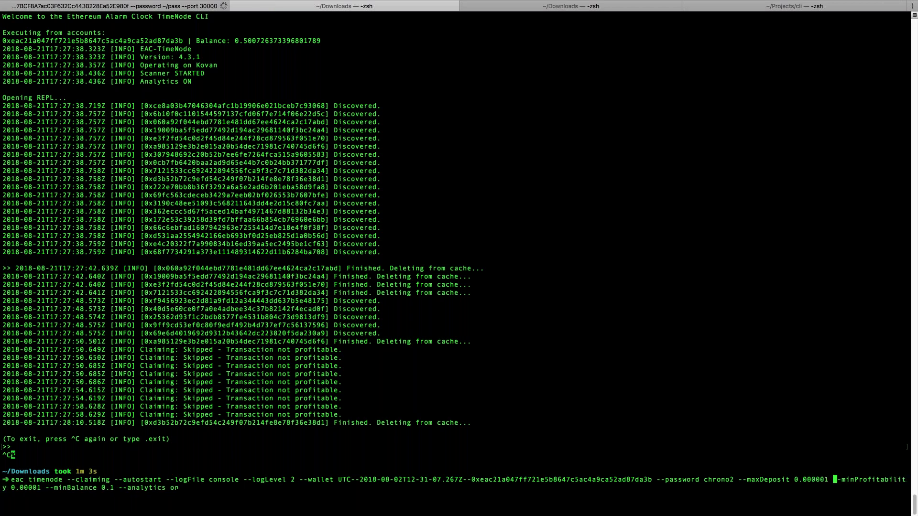
left_click(172, 488)
key("Return")
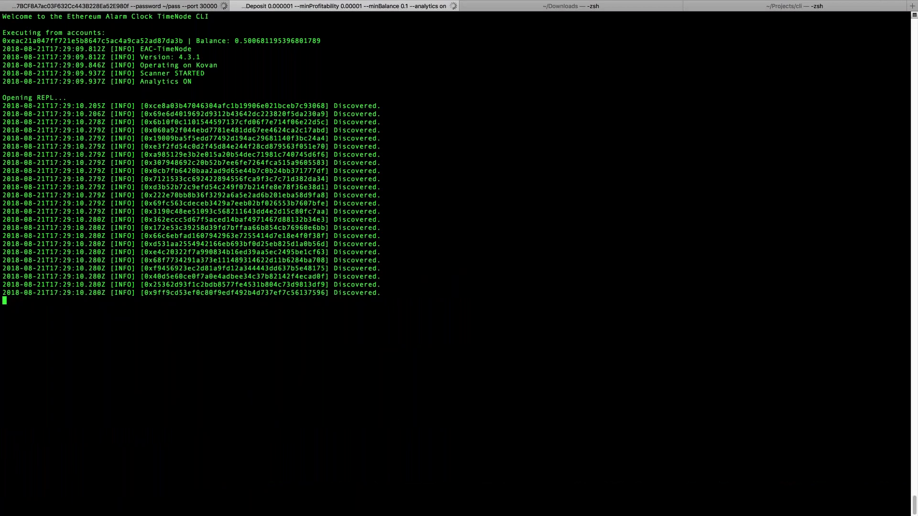
Step: Run tester.js --block -n 5 --randomizeBounty --windowStartSpread 5 and check the results in both sessions
left_click(721, 7)
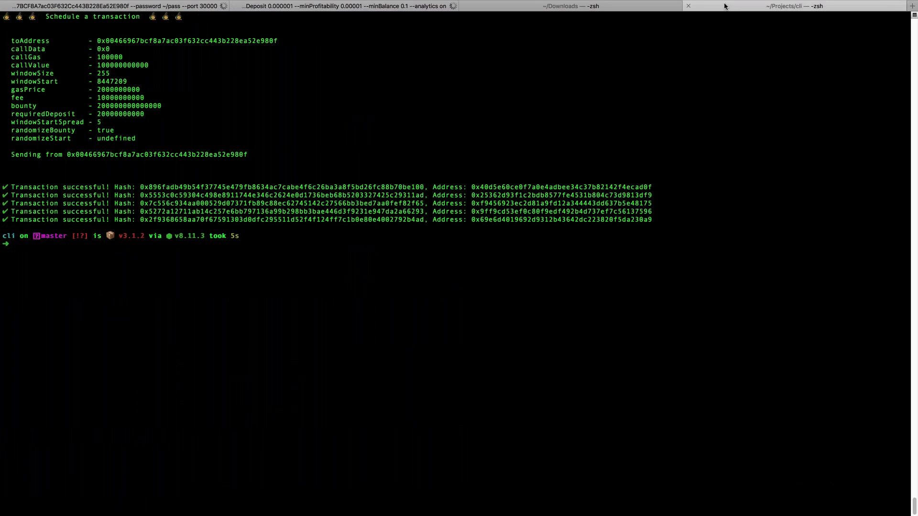
key("Up")
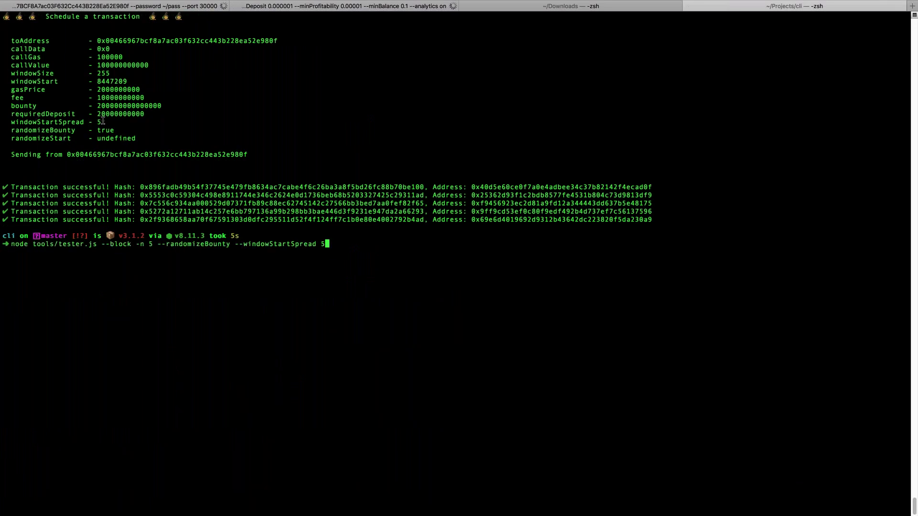
double_click(119, 115)
key("Return")
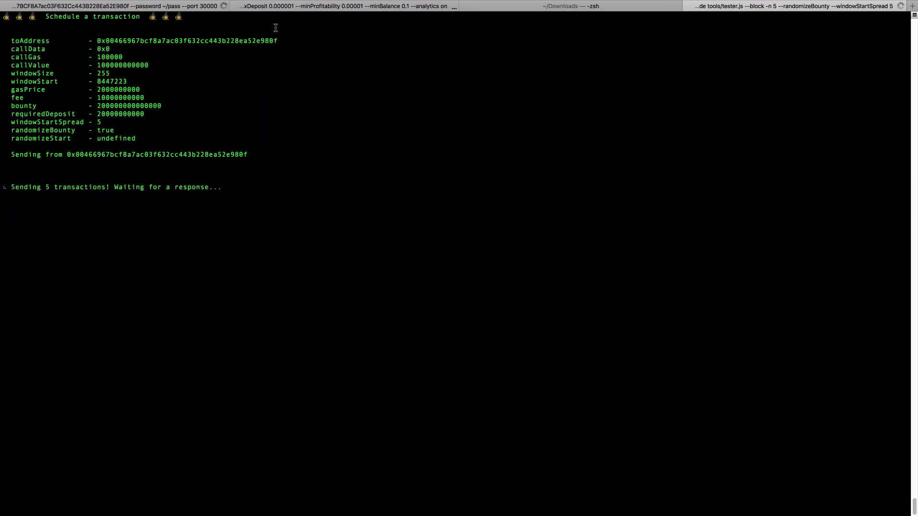
key("super+2")
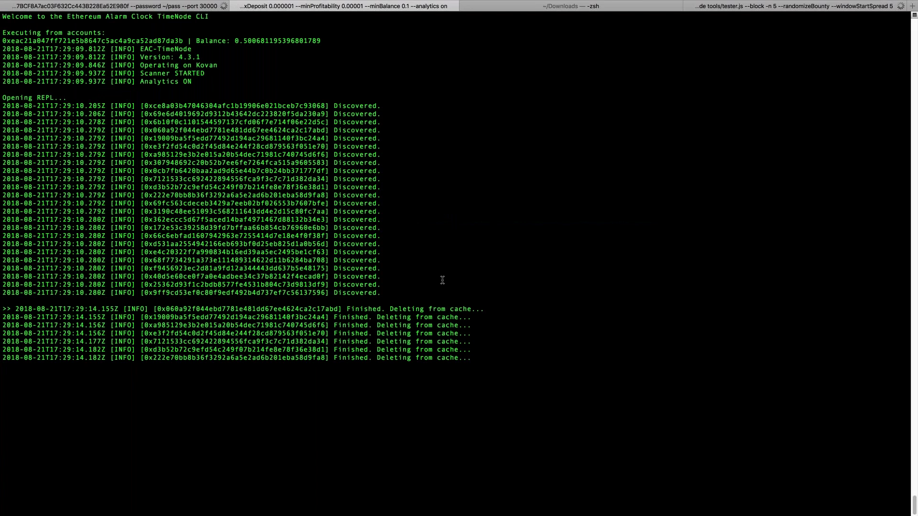
left_click(741, 9)
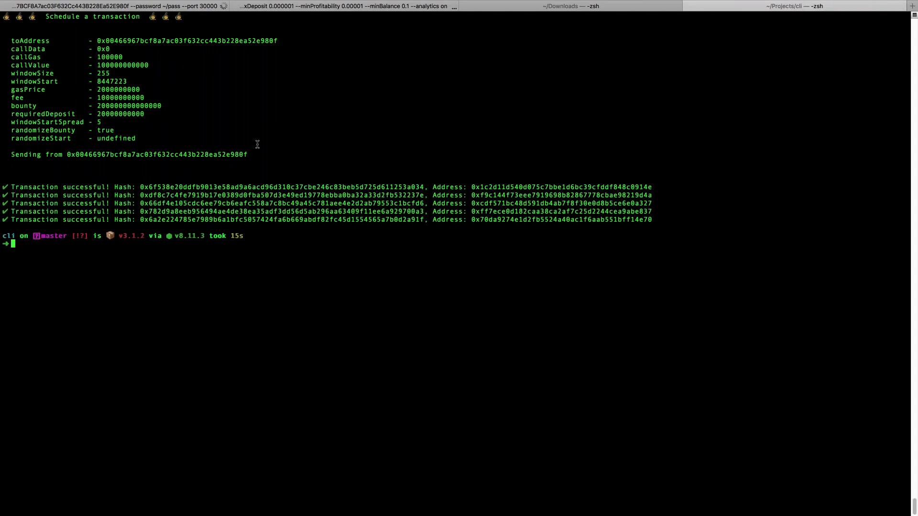
Step: Follow the TimeNode claiming and executing the new transactions, then interrupt it
key("super+2")
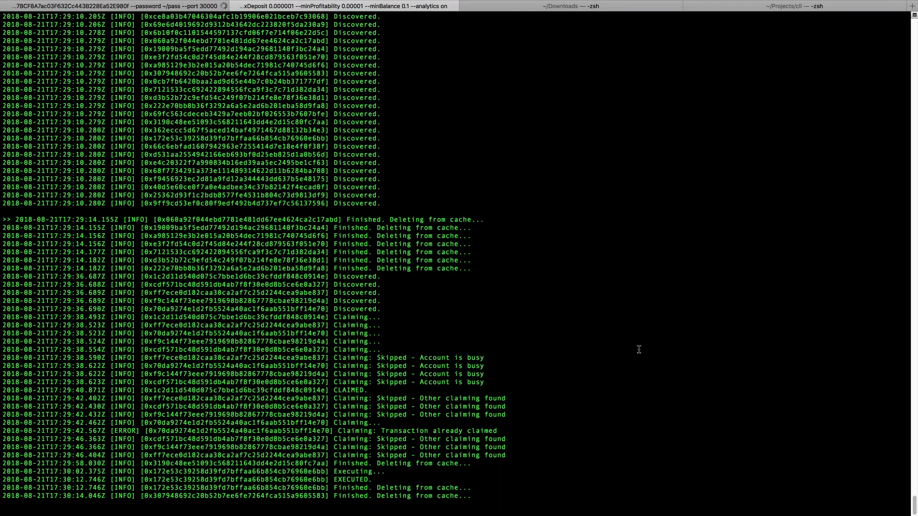
key("ctrl+c")
key("ctrl+c")
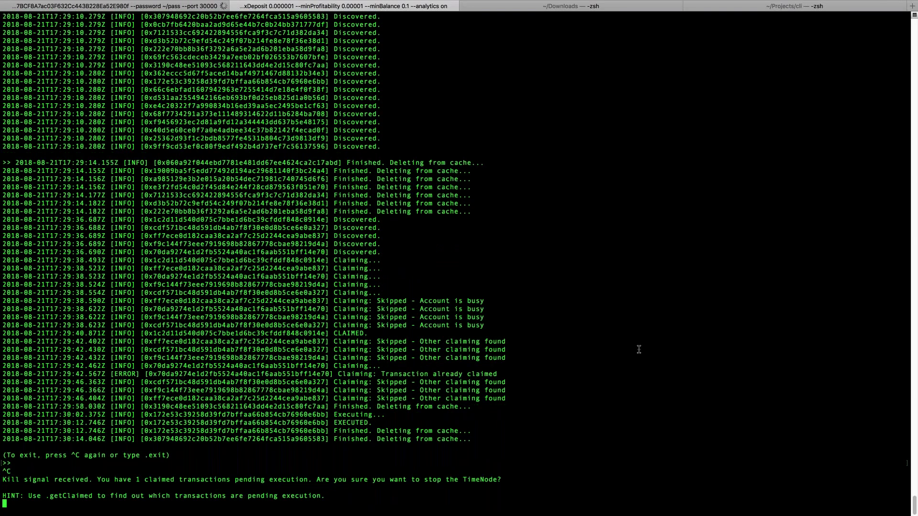
Step: Restart the TimeNode with --maxDeposit 0.0000000000000001 and switch to the ~/Projects/cli session
key("ctrl+c")
key("Up")
key("Left")
key("Left")
key("Left")
key("Left")
key("Left")
key("Left")
key("Left")
key("Left")
key("Left")
key("Left")
key("Left")
key("Left")
key("Left")
key("Left")
key("Left")
key("Left")
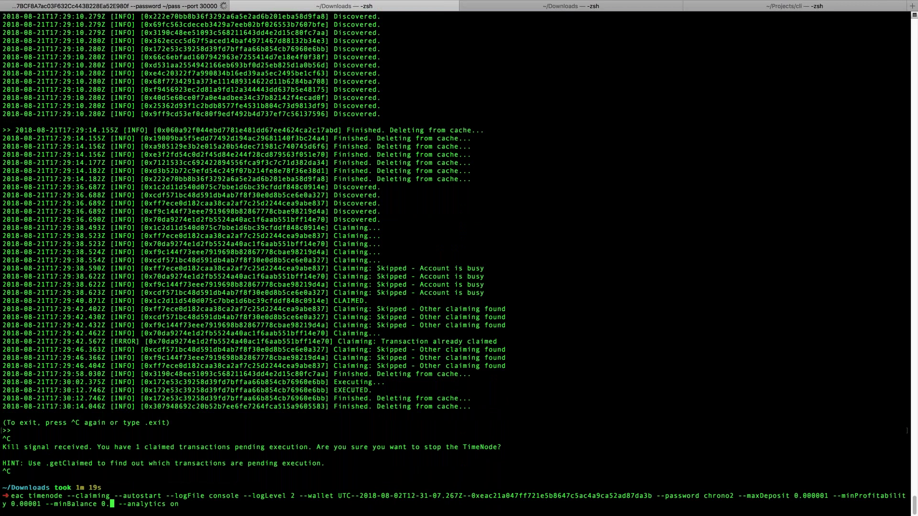
key("Left")
key("Left")
key("Left")
key("Left")
key("Left")
key("Left")
key("Left")
key("Left")
key("Left")
key("Left")
key("Left")
key("Left")
key("Left")
key("Left")
key("Left")
key("Left")
key("Left")
key("Left")
key("Left")
key("Left")
type("000000000")
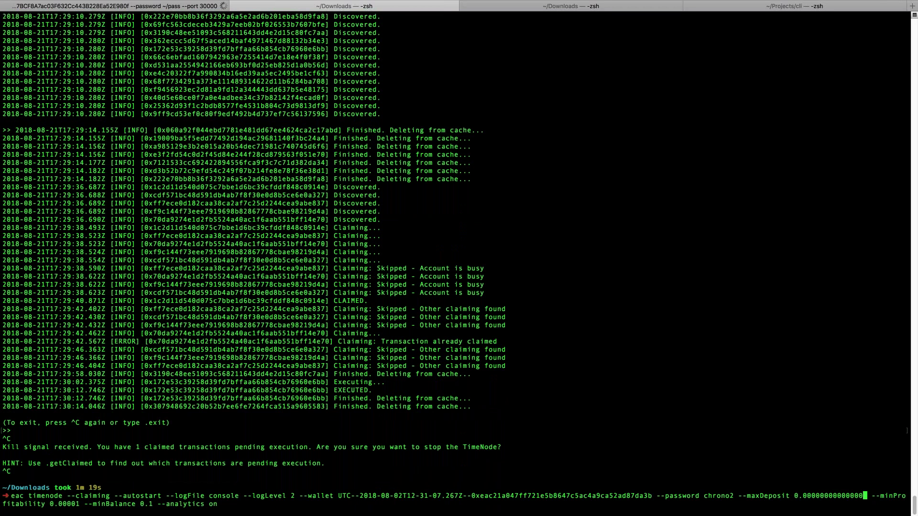
type("0")
key("ctrl+e")
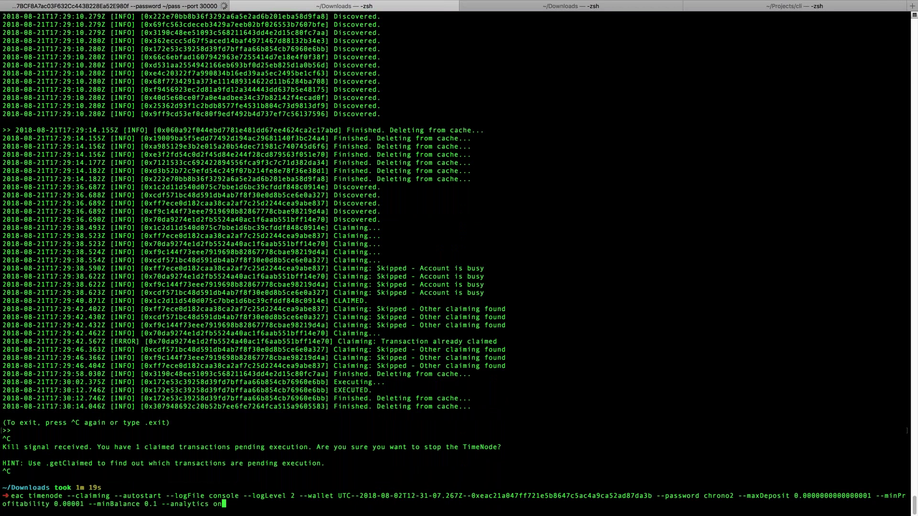
key("Return")
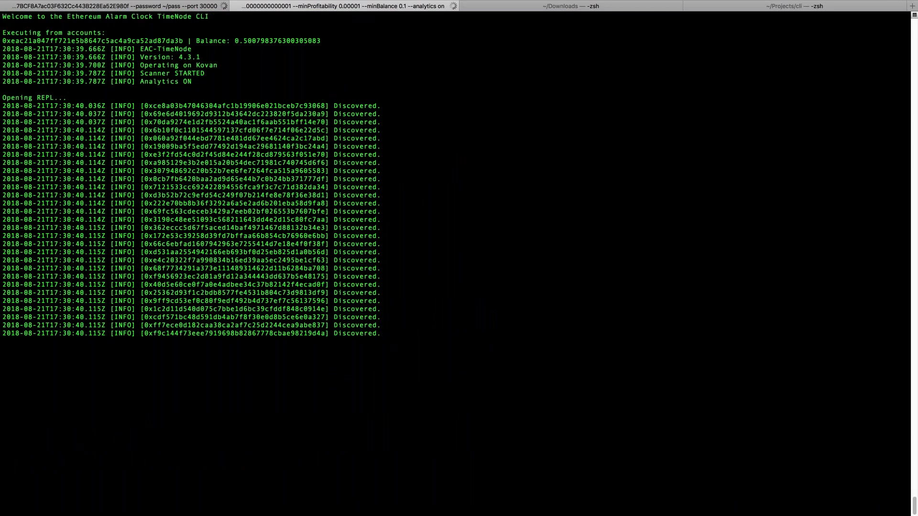
key("super+4")
Step: Schedule five more test transactions, read the 'deposit is too high' skips, then switch to PowerPoint
key("Return")
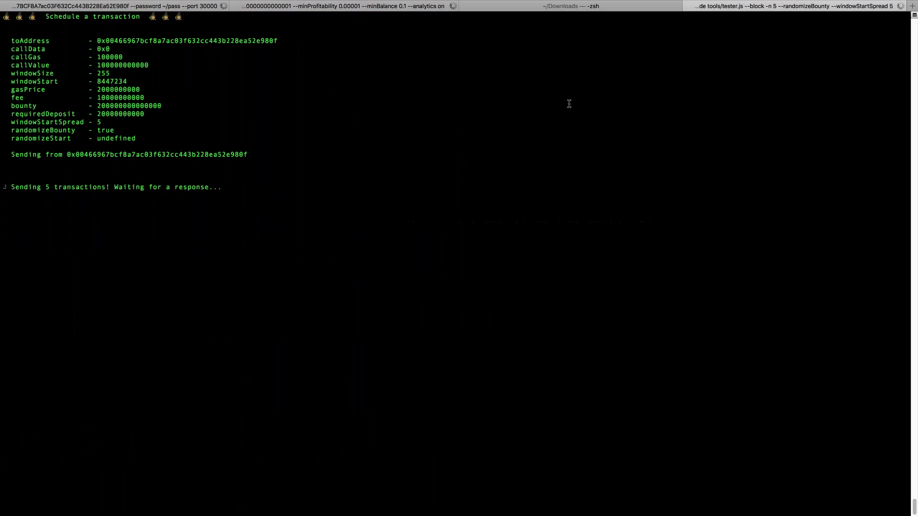
left_click(307, 7)
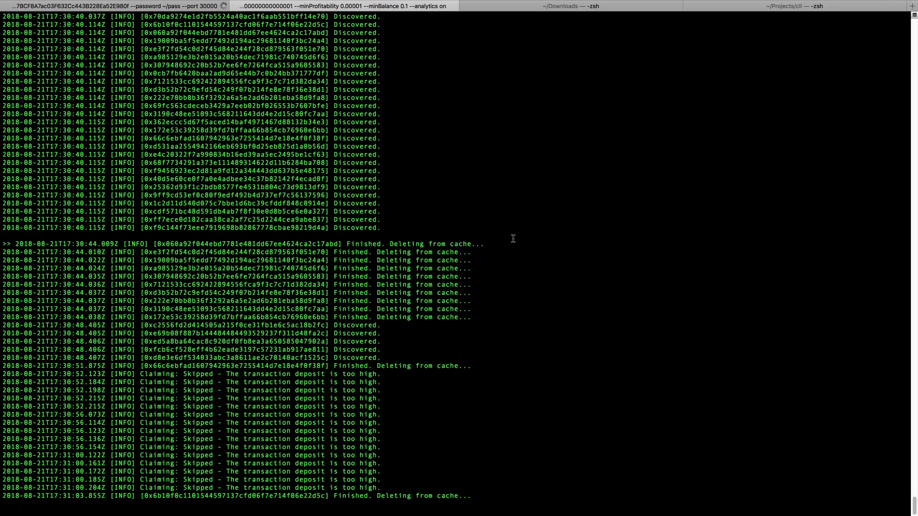
key("super+Tab")
Step: Show the '3. MINIMUM BALANCE' slide, step back to LIVE DEMO, then switch to the browser
key("Right")
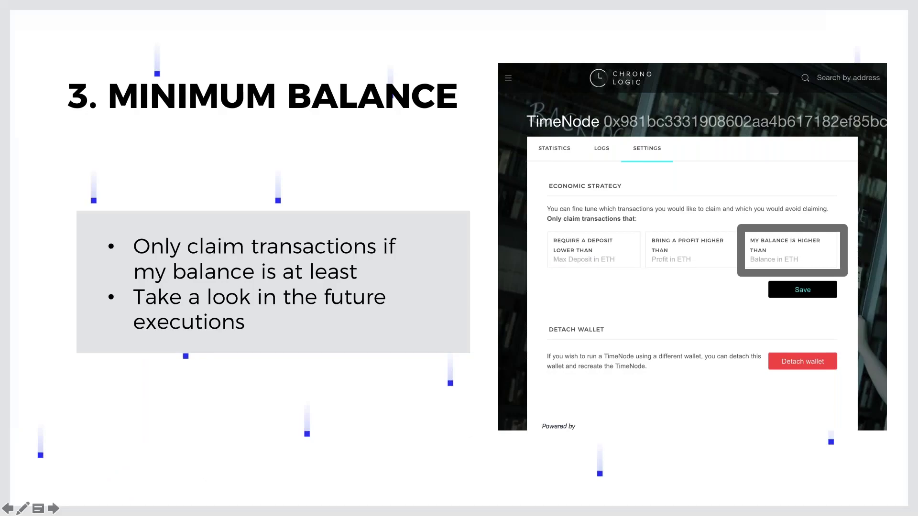
key("Left")
key("super+Tab")
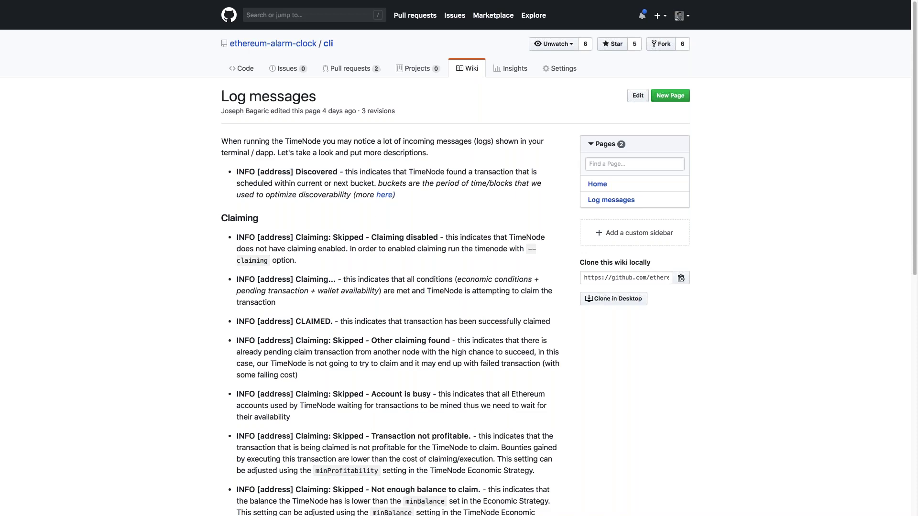
Step: Bring up the cli wiki's Log messages page and scroll through its Claiming entries
mouse_move(284, 3)
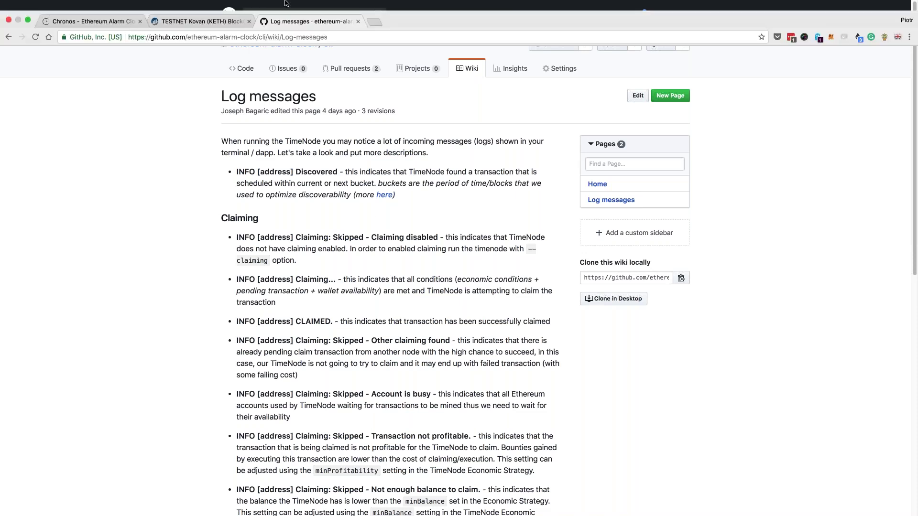
left_click(349, 36)
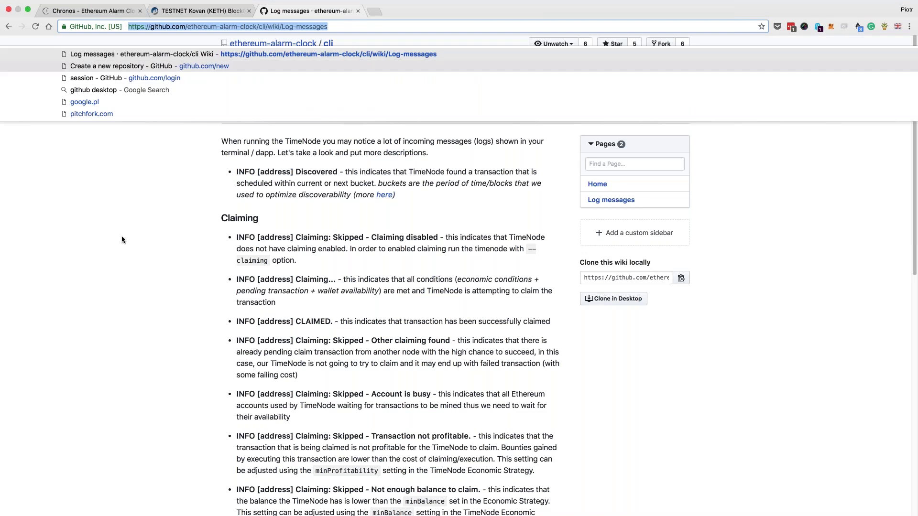
left_click(122, 239)
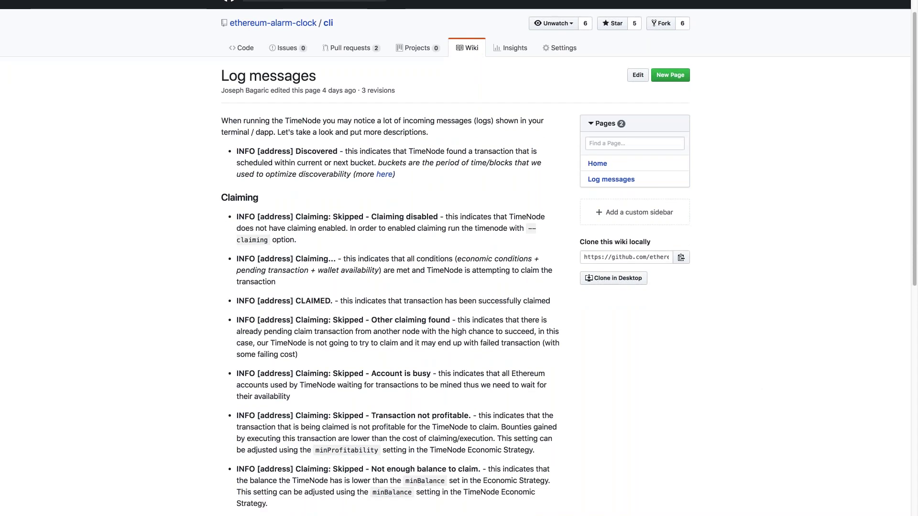
scroll(367, 284, "down", 6)
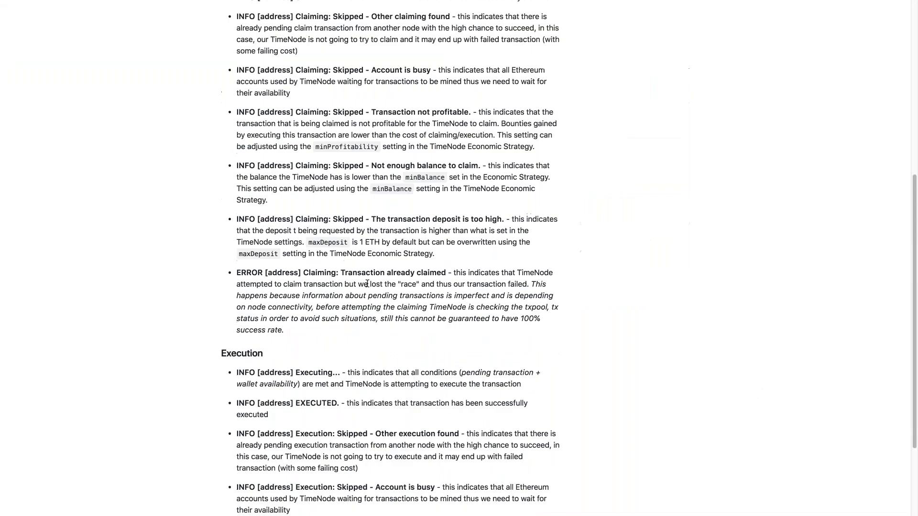
scroll(367, 284, "down", 2)
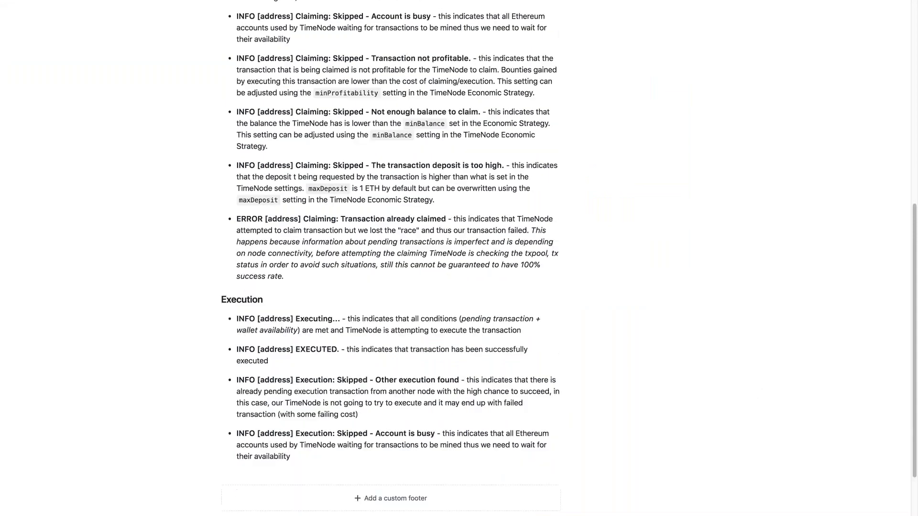
scroll(390, 258, "up", 4)
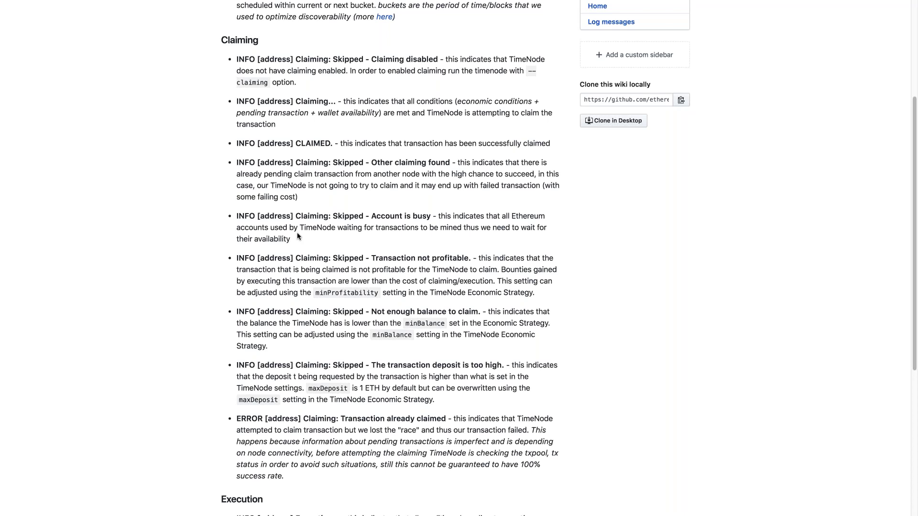
Step: Highlight the 'deposit is too high', 'Transaction not profitable' and 'Not enough balance to claim' entries
scroll(297, 234, "down", 3)
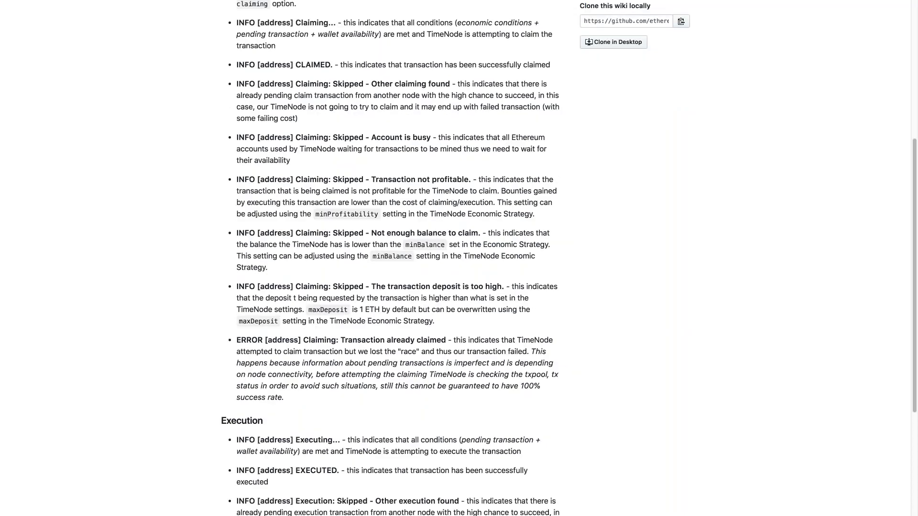
left_click_drag(370, 287, 502, 285)
left_click(436, 233)
left_click_drag(371, 233, 481, 233)
left_click_drag(371, 179, 448, 191)
left_click(449, 191)
left_click_drag(235, 179, 489, 325)
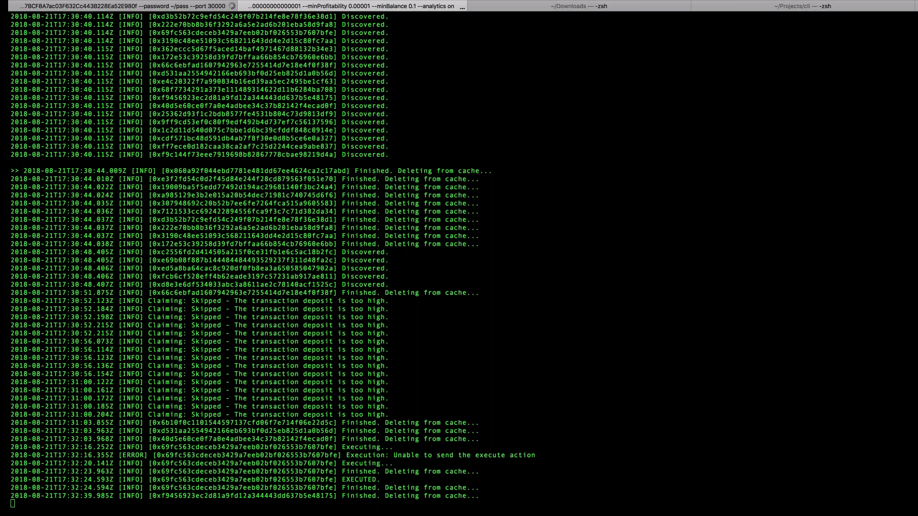
Step: Run .getClaimed and .getFailedClaims in the TimeNode REPL, both reporting 0 transactions
key("Return")
type(".get")
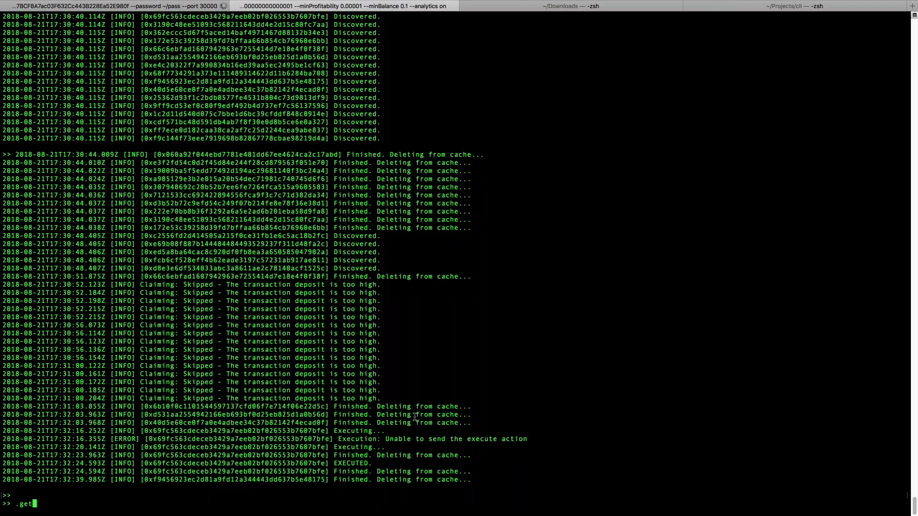
key("Tab")
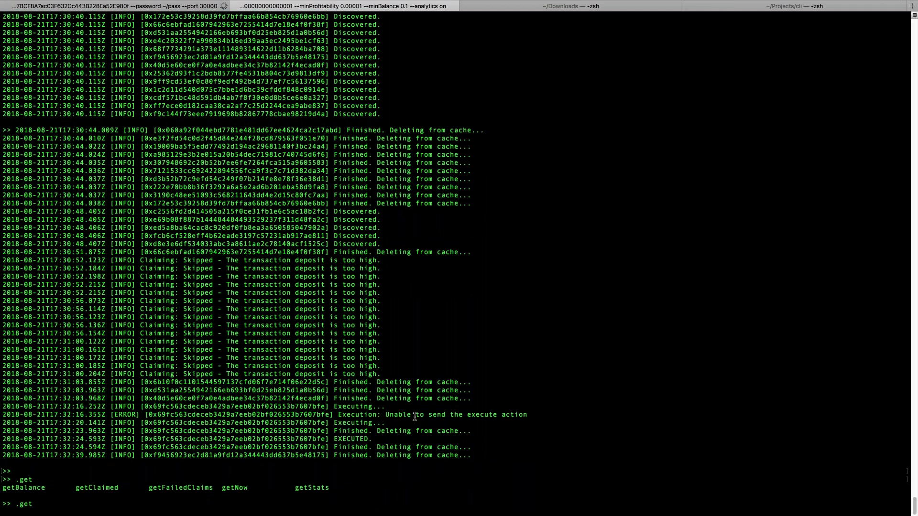
type("Claimed")
key("Return")
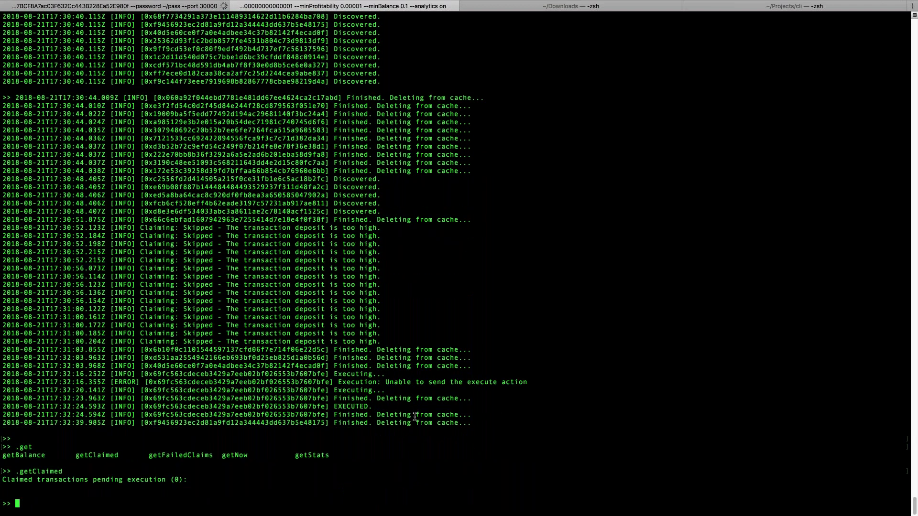
type(".getFailedClaims")
key("Return")
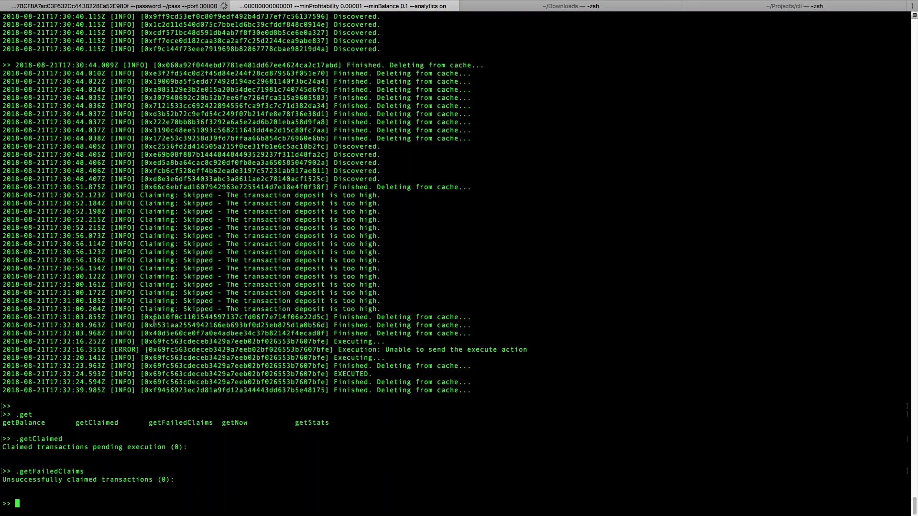
Step: Run .requestInfo with the transaction hash from the 17:30:48 log line
double_click(253, 187)
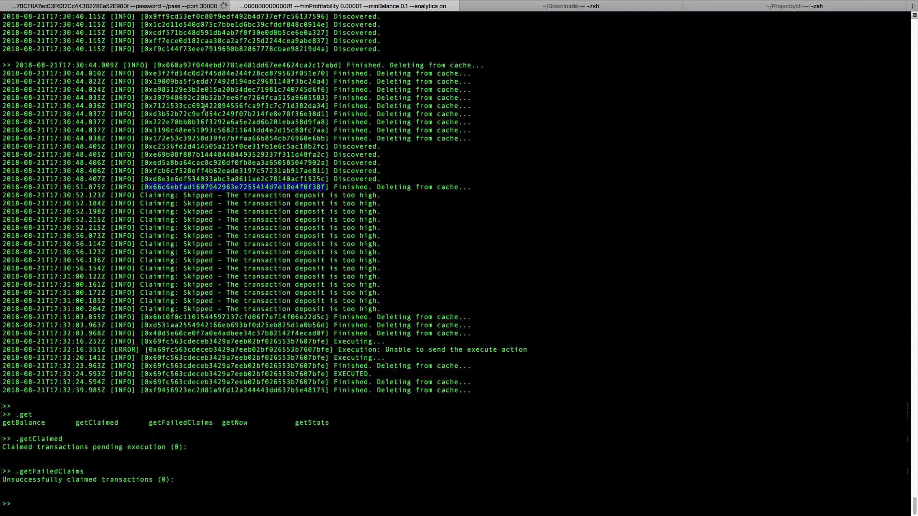
left_click(228, 171)
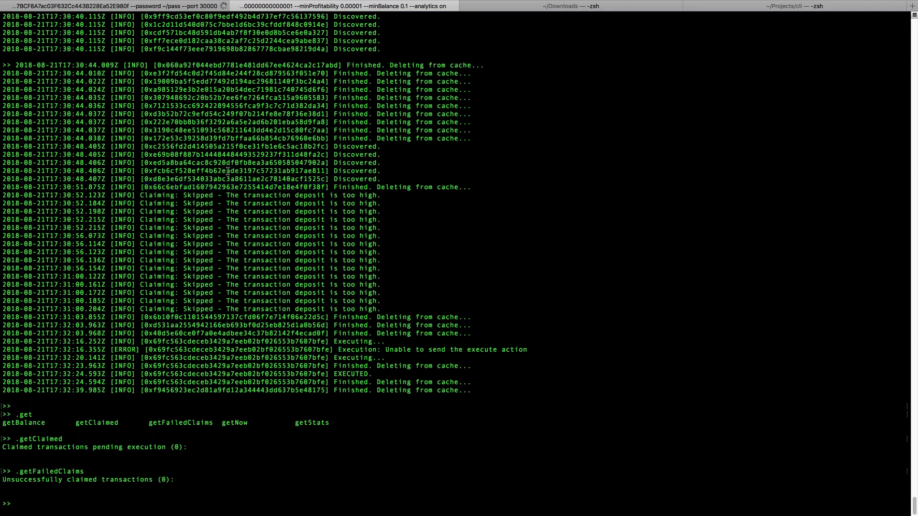
double_click(228, 171)
key("super+c")
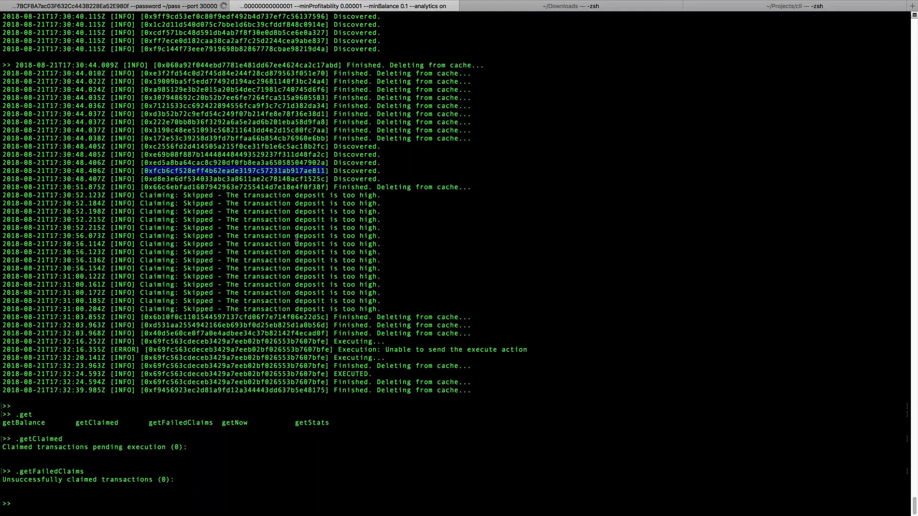
type(".")
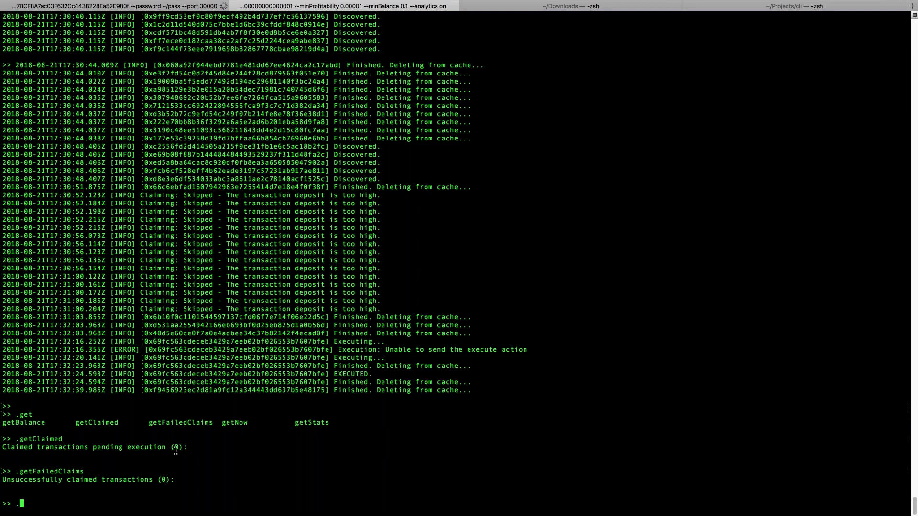
type("requestInfo")
key("super+v")
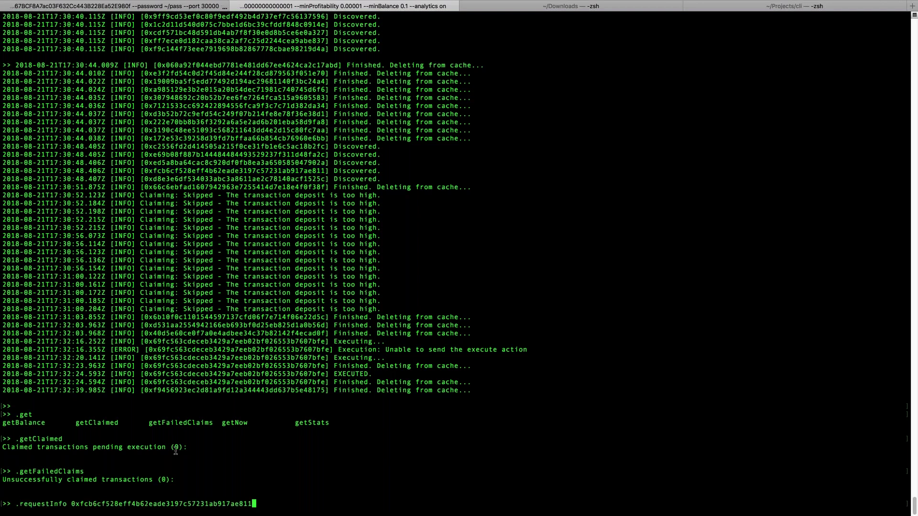
key("Return")
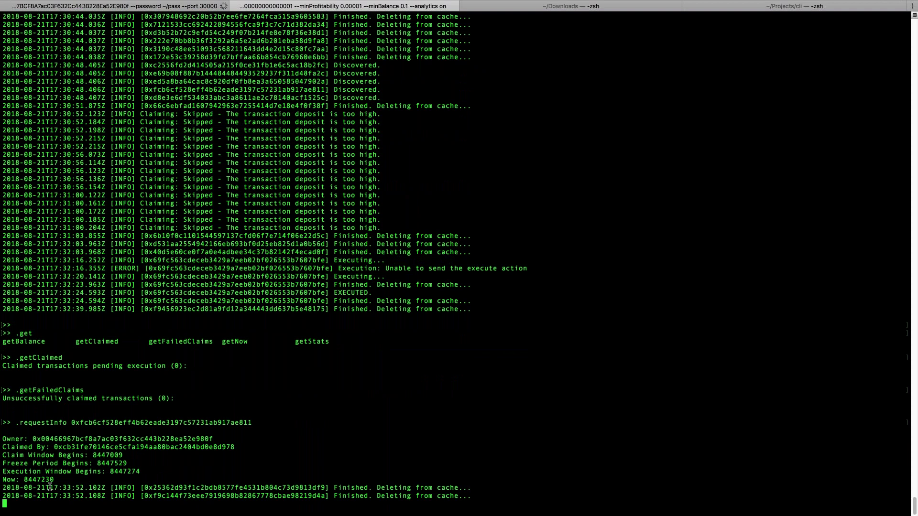
Step: Highlight claim window 8447009, execution window 8447274 and current block 8447230, then leave Terminal
left_click_drag(49, 487, 114, 456)
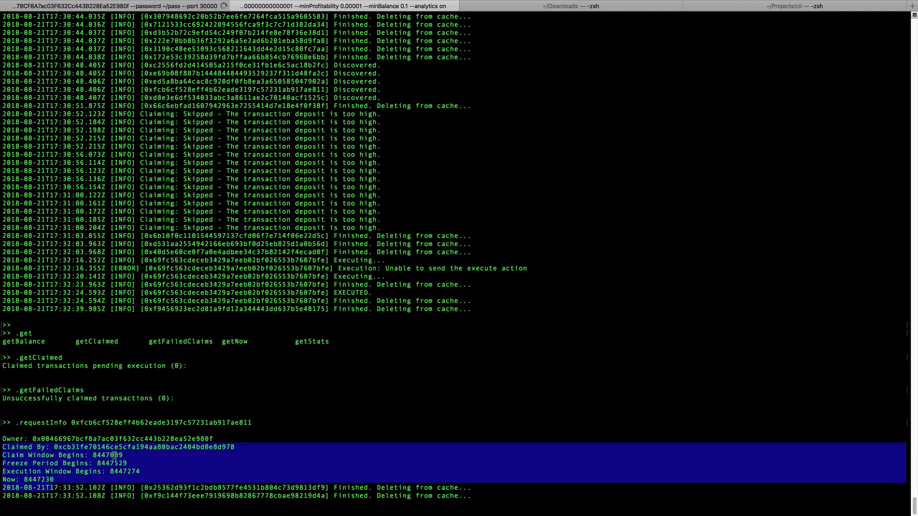
double_click(115, 455)
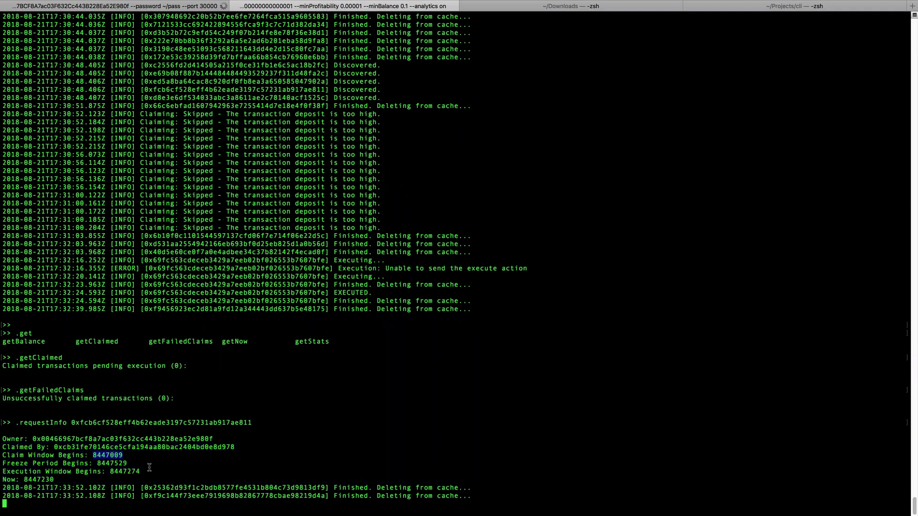
double_click(125, 471)
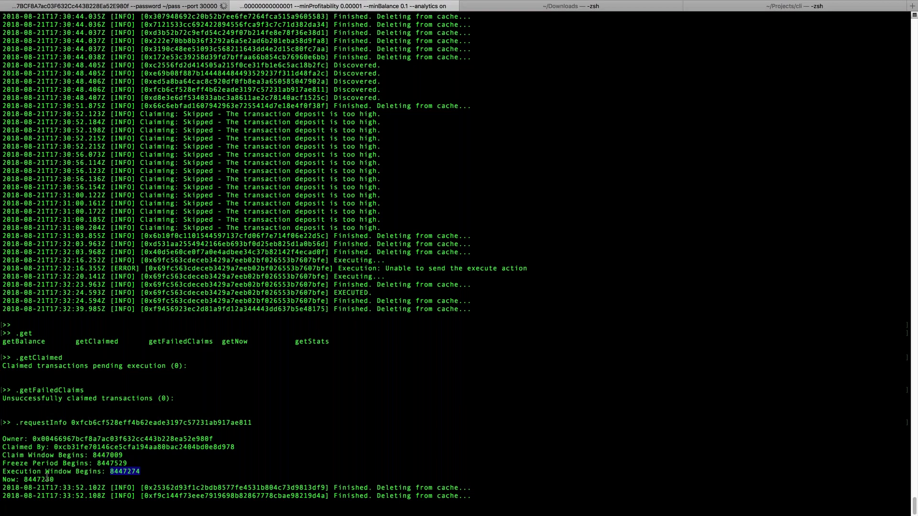
double_click(47, 479)
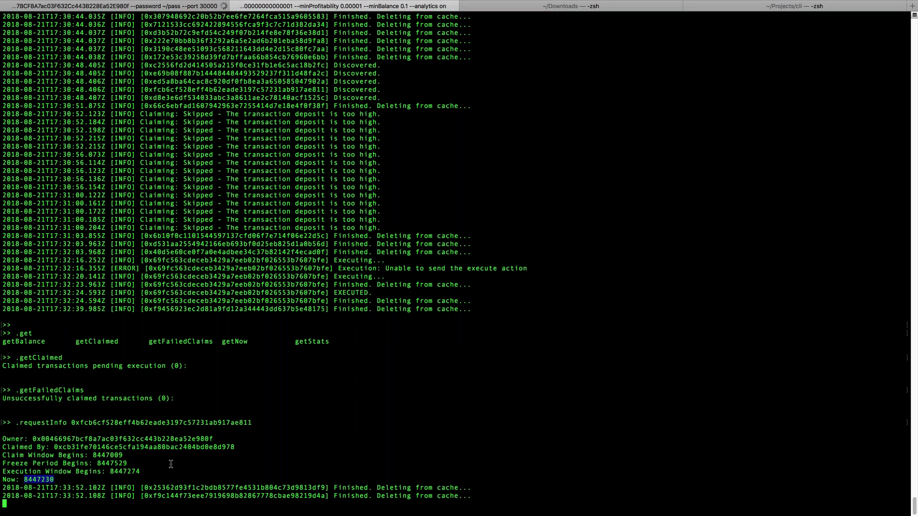
left_click(178, 382)
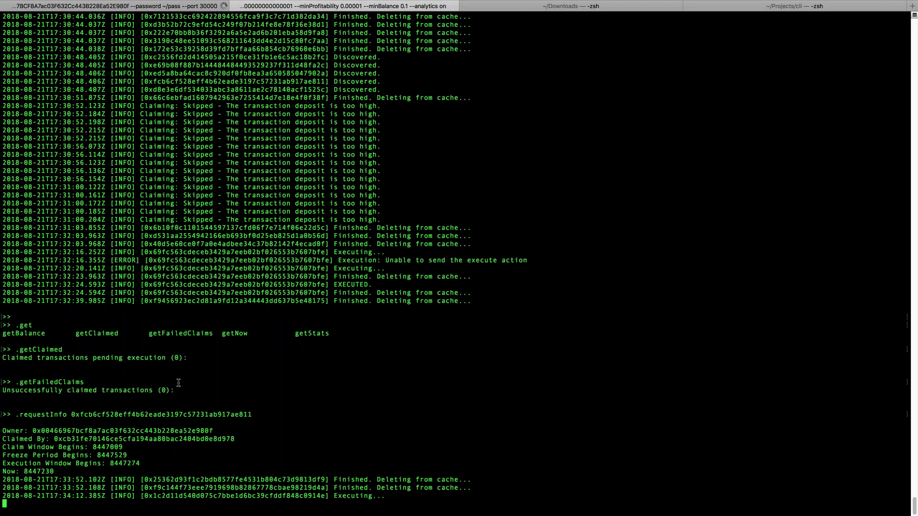
key("ctrl+Left")
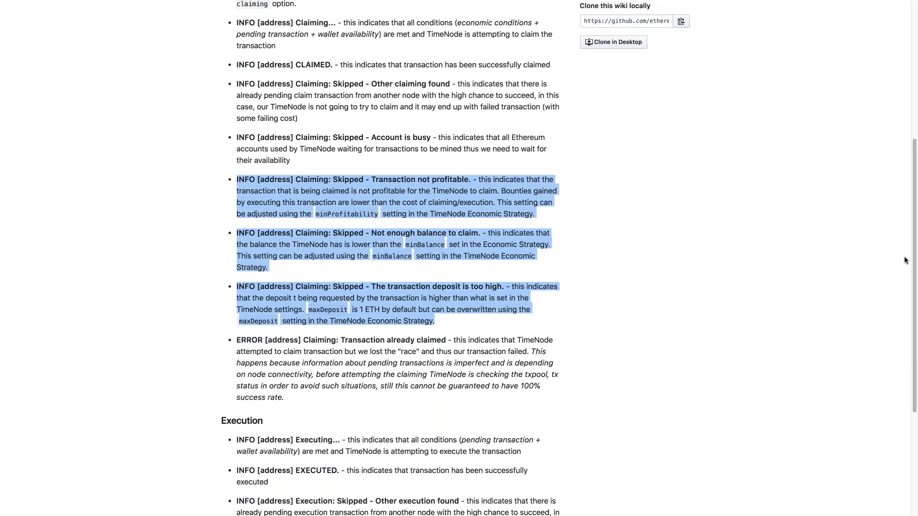
key("ctrl+Right")
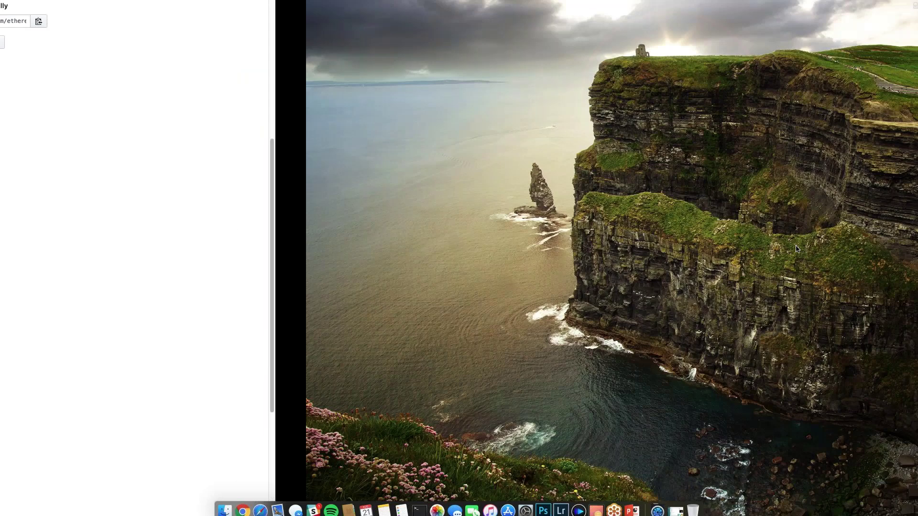